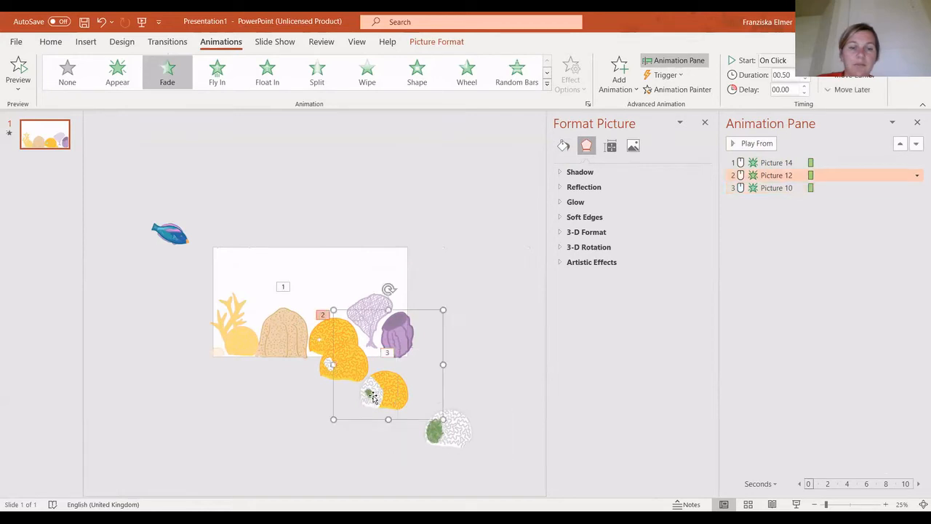
Step: Uncover the full orange coral on the slide, give it a Fade entrance effect, and put that effect first in the animation order
click(326, 364)
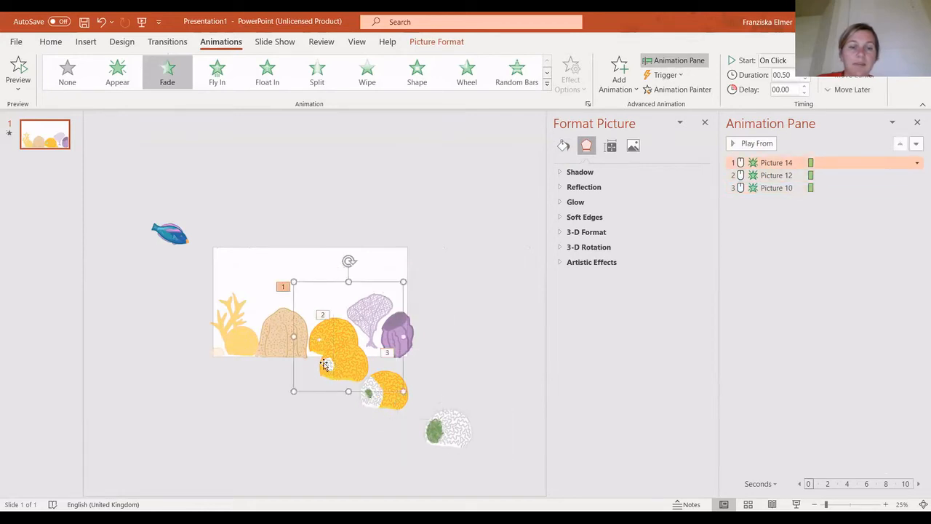
drag(326, 363, 327, 435)
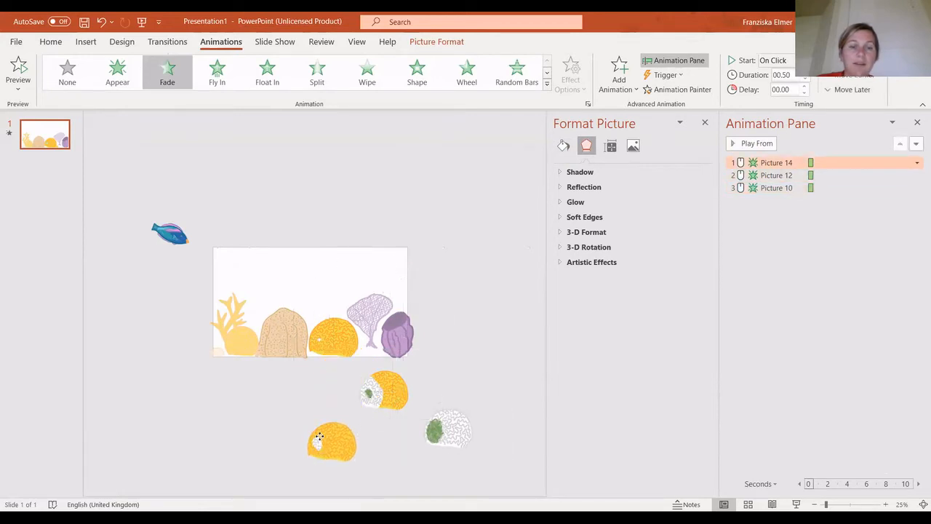
click(321, 324)
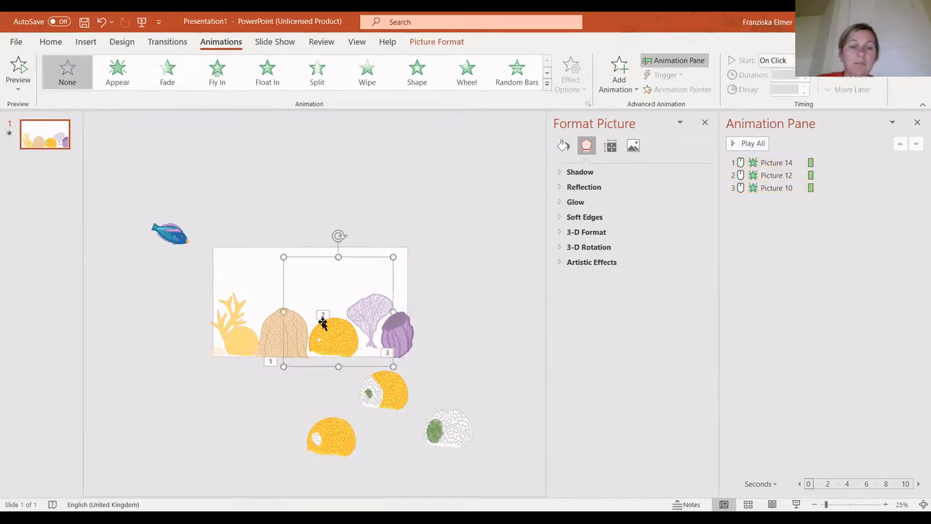
click(547, 85)
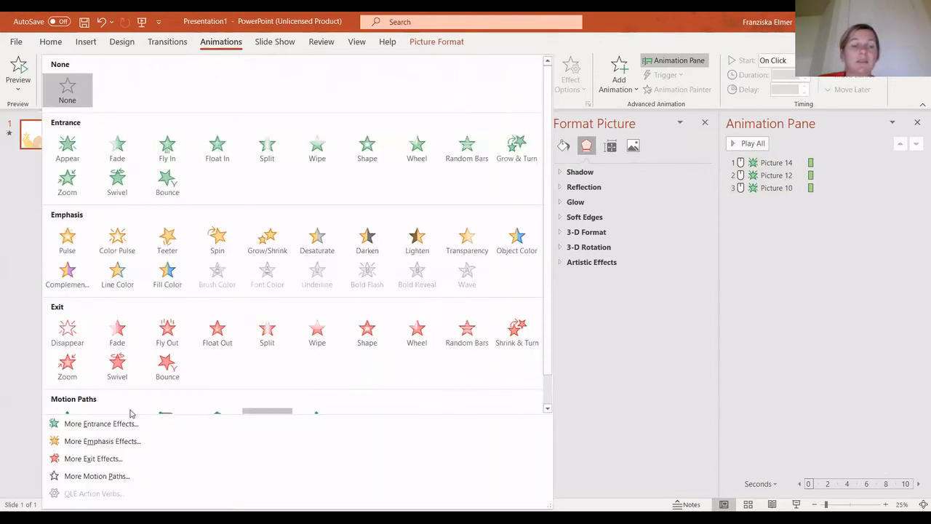
click(80, 424)
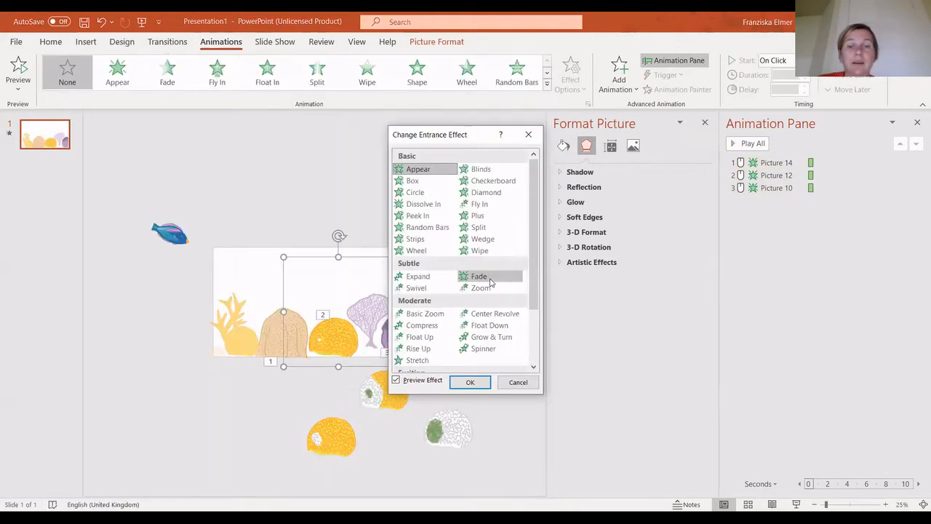
click(490, 280)
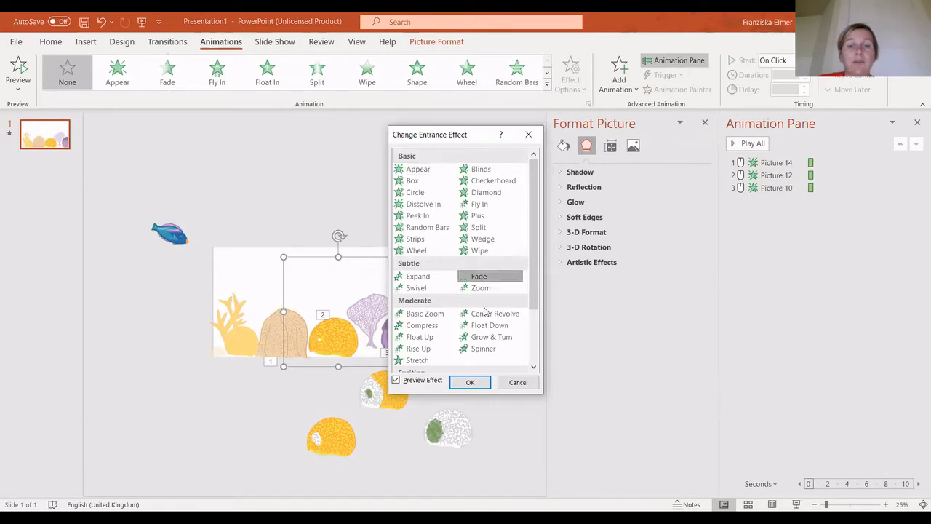
click(473, 384)
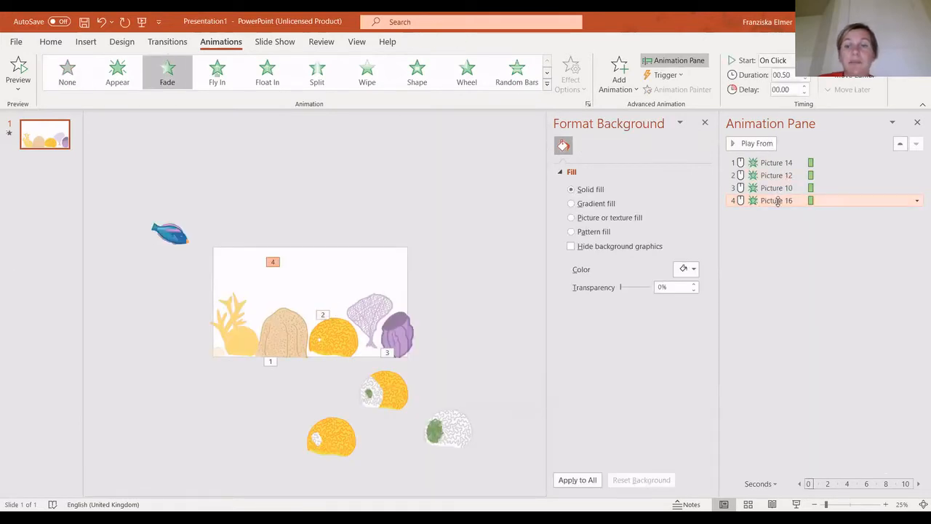
drag(777, 202, 780, 162)
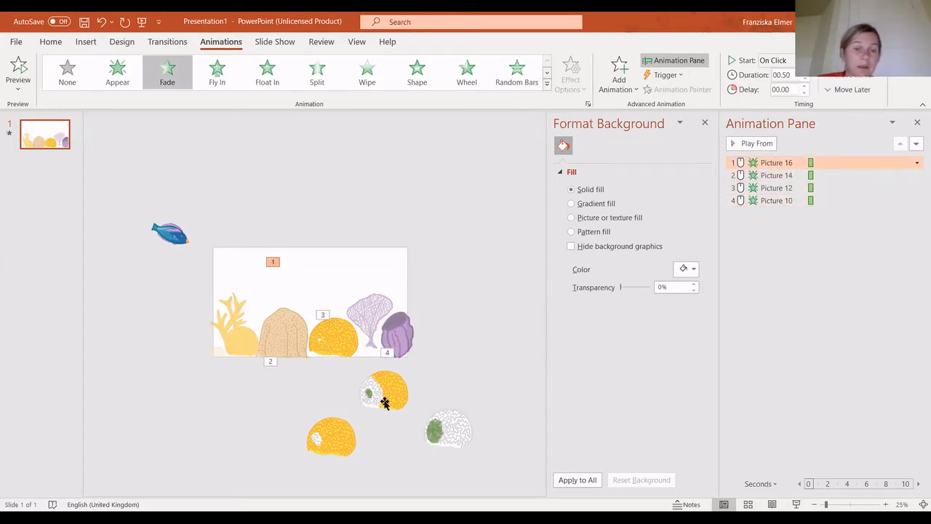
Step: Stack the three diseased coral pictures, from smallest to largest white area, exactly over the orange coral on the slide
drag(327, 441, 331, 337)
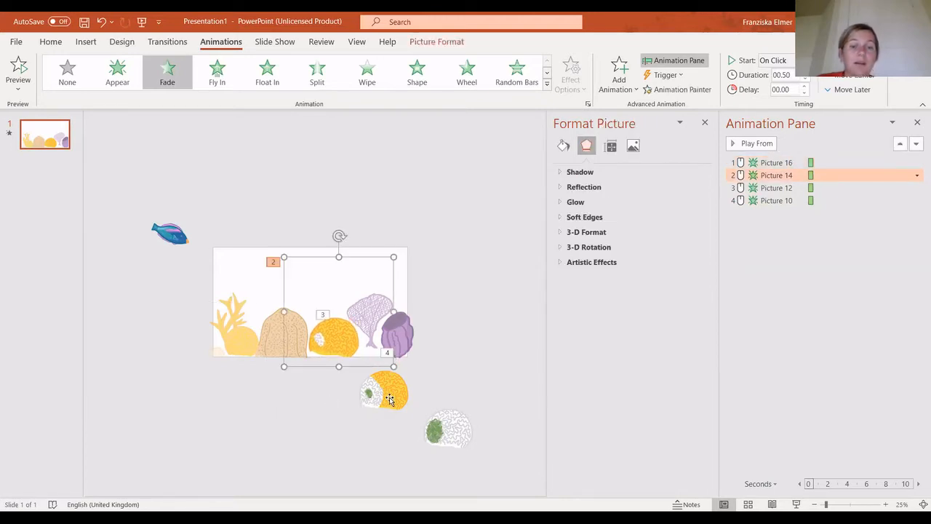
drag(385, 393, 339, 343)
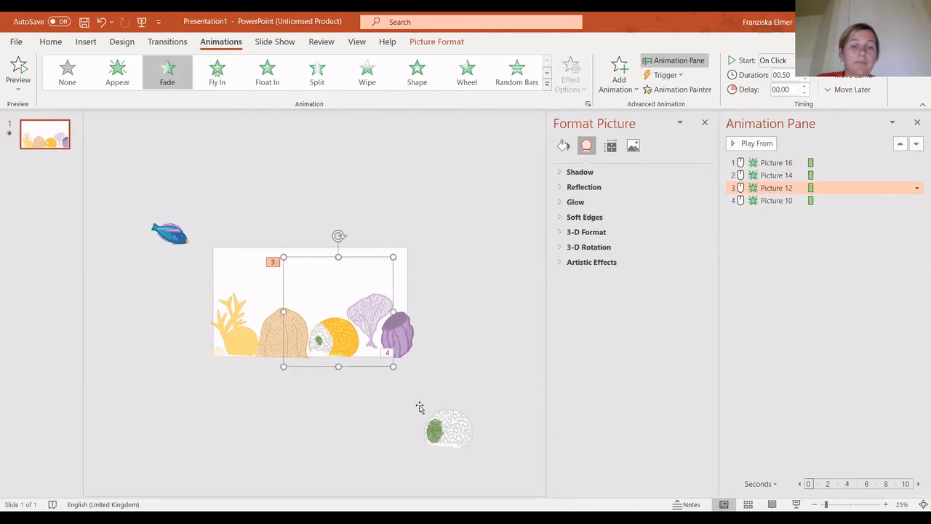
drag(445, 429, 333, 339)
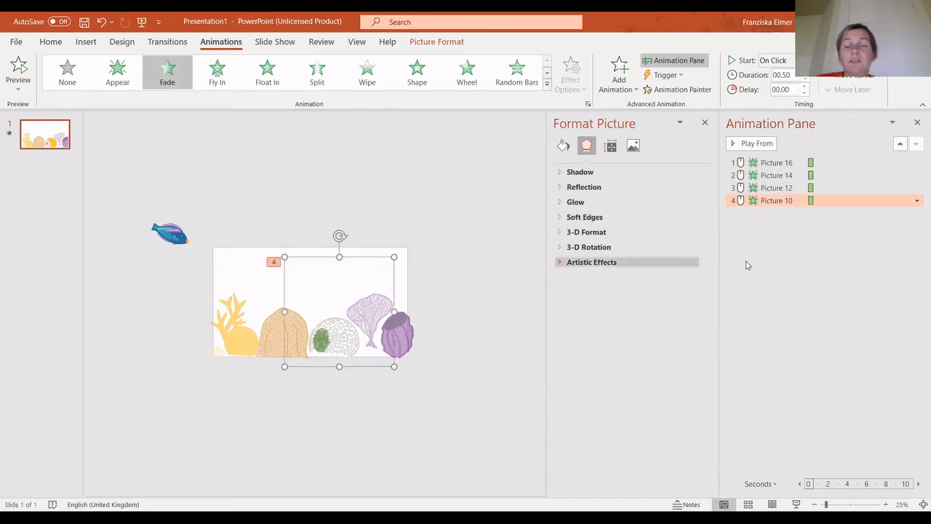
Step: Set the duration of all four coral Fade effects to 2 seconds (Medium)
click(794, 163)
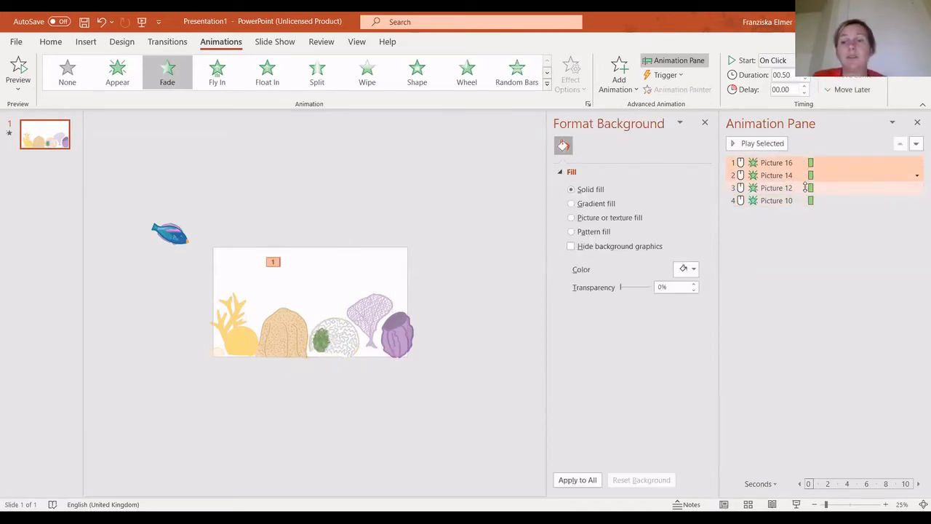
ctrl+click(807, 188)
ctrl+click(808, 201)
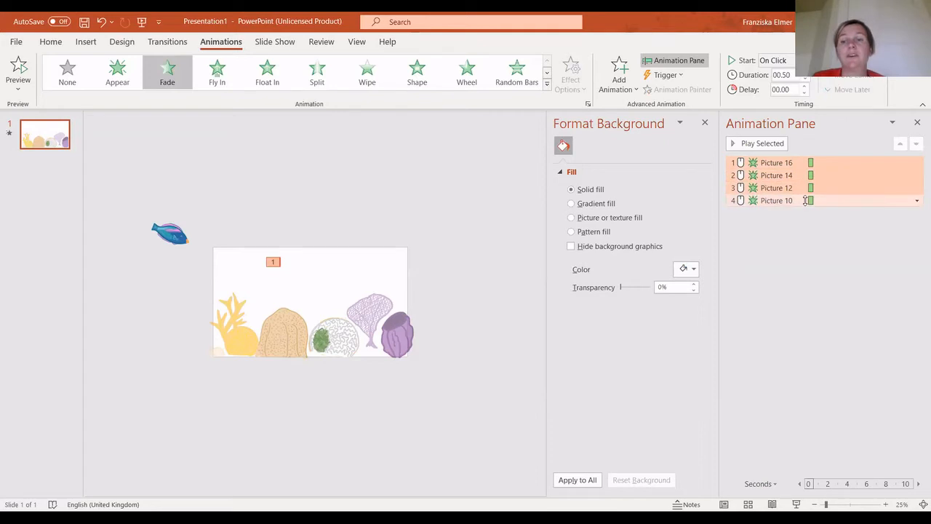
click(917, 202)
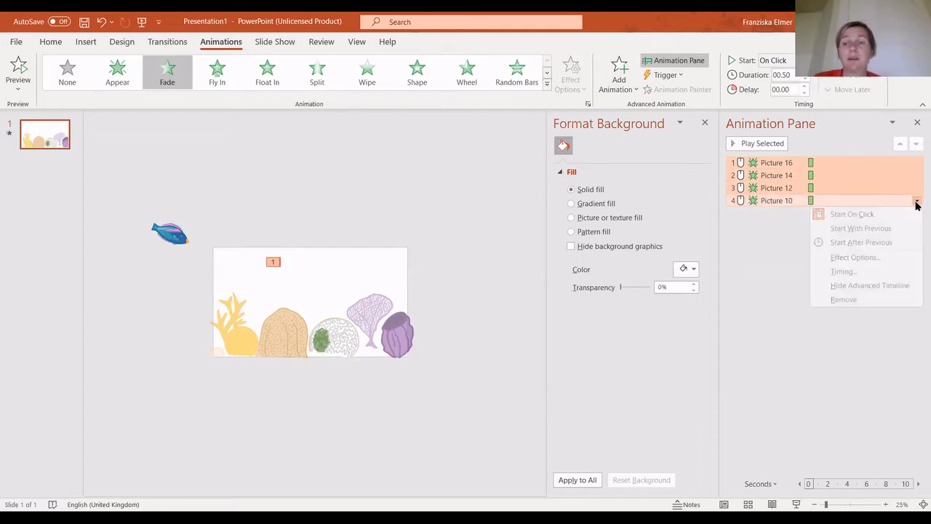
click(861, 271)
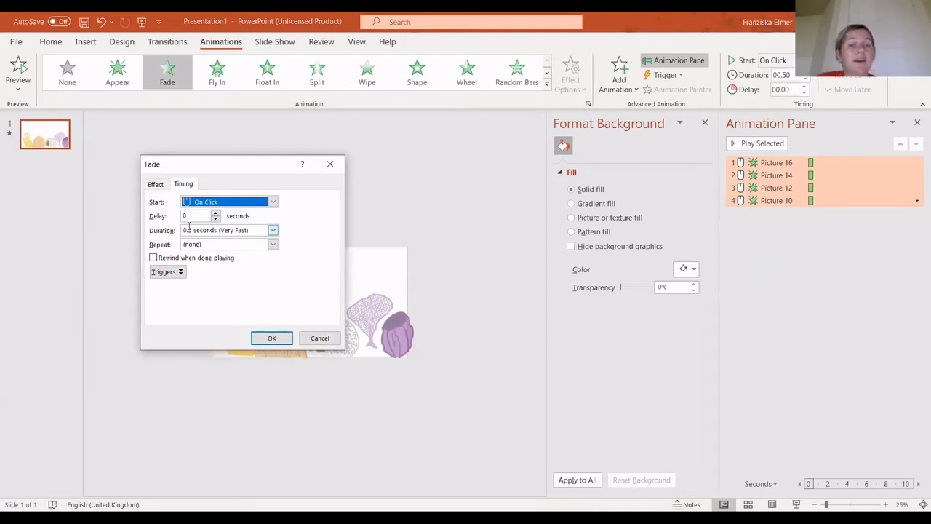
click(274, 230)
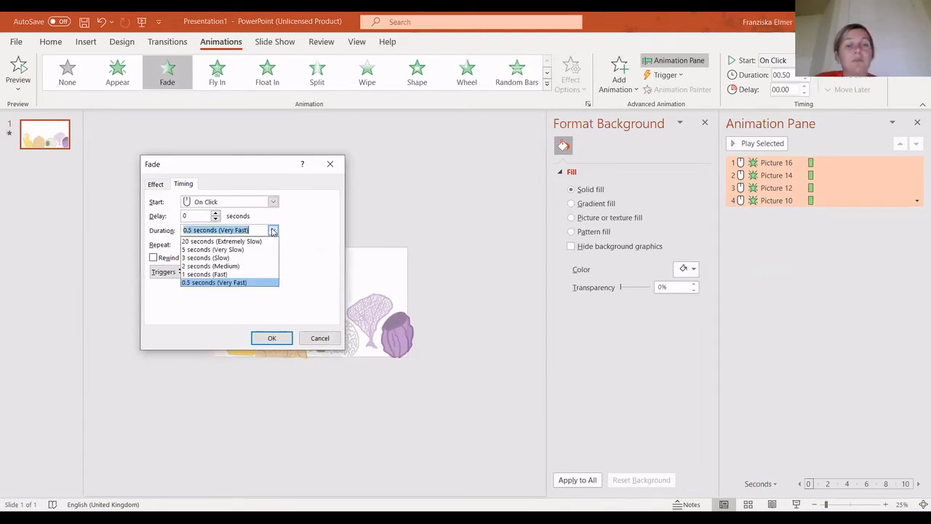
click(250, 266)
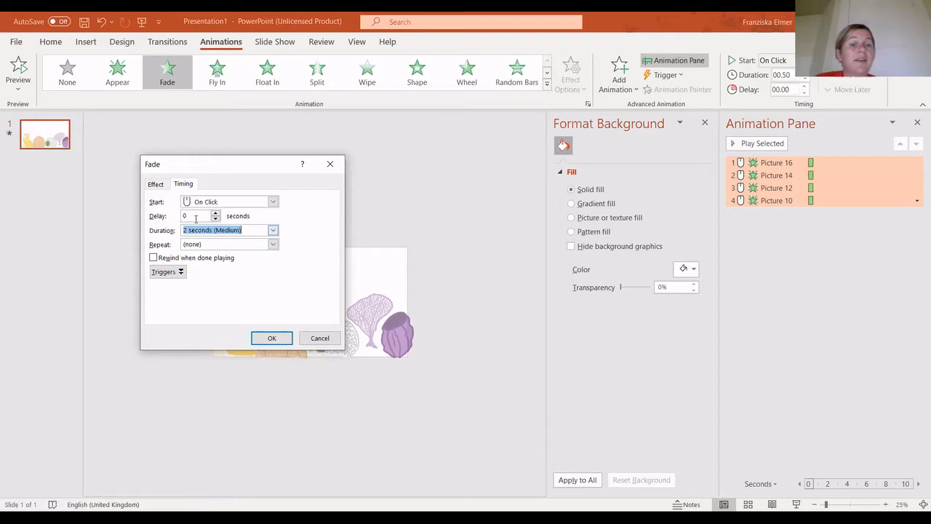
click(283, 340)
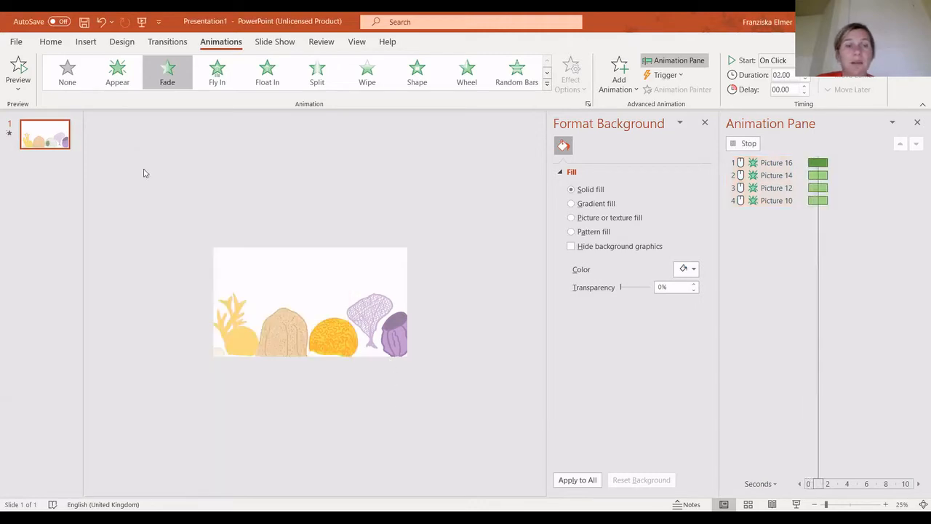
Step: Play the slide show from the beginning to check the coral fade sequence, and return to editing
click(275, 42)
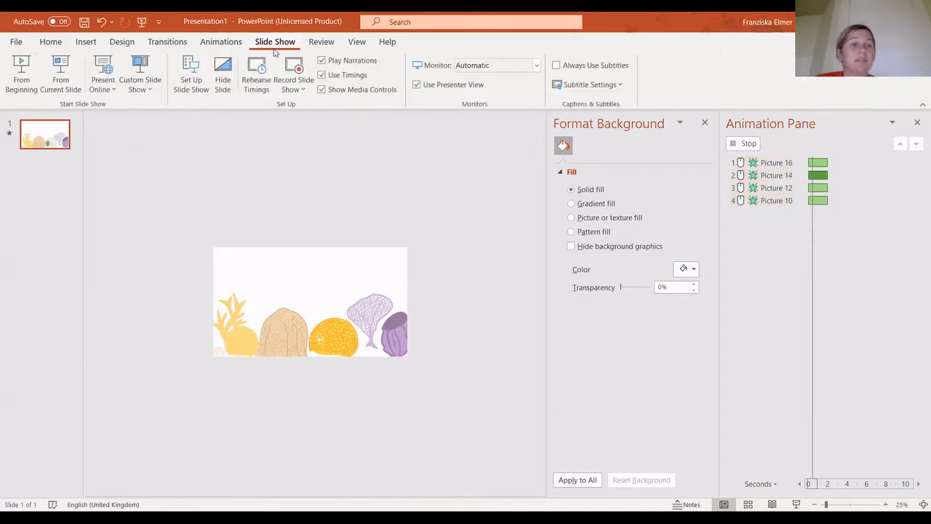
click(35, 70)
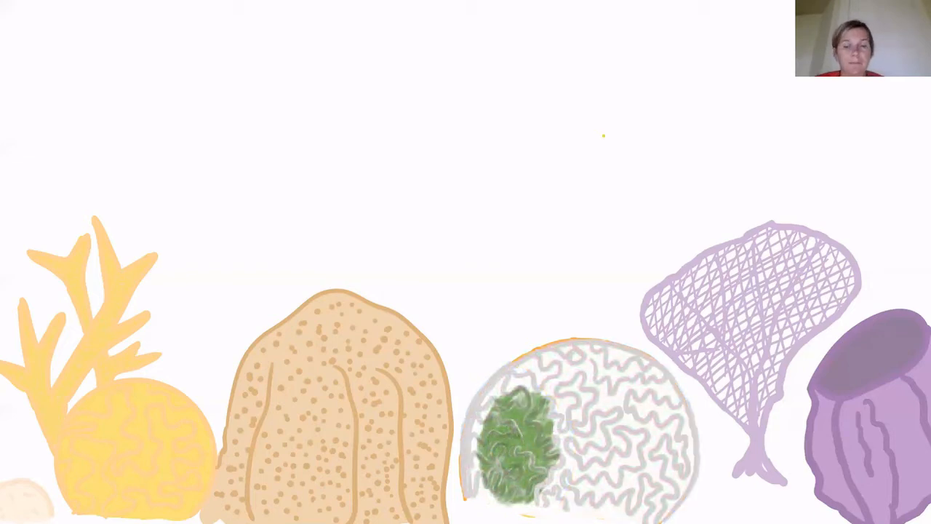
key(Escape)
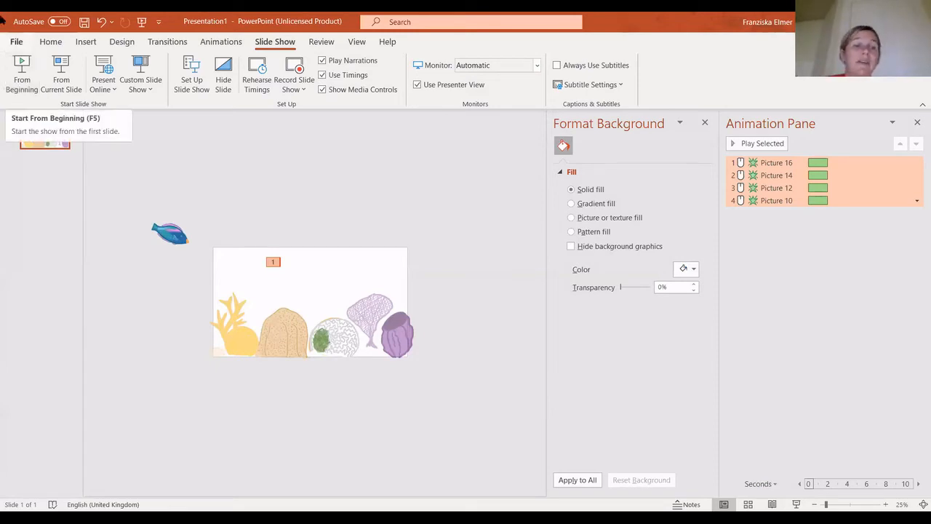
Step: Draw a custom motion path for the fish, down to the white and green coral and out past the slide's far edge
click(178, 238)
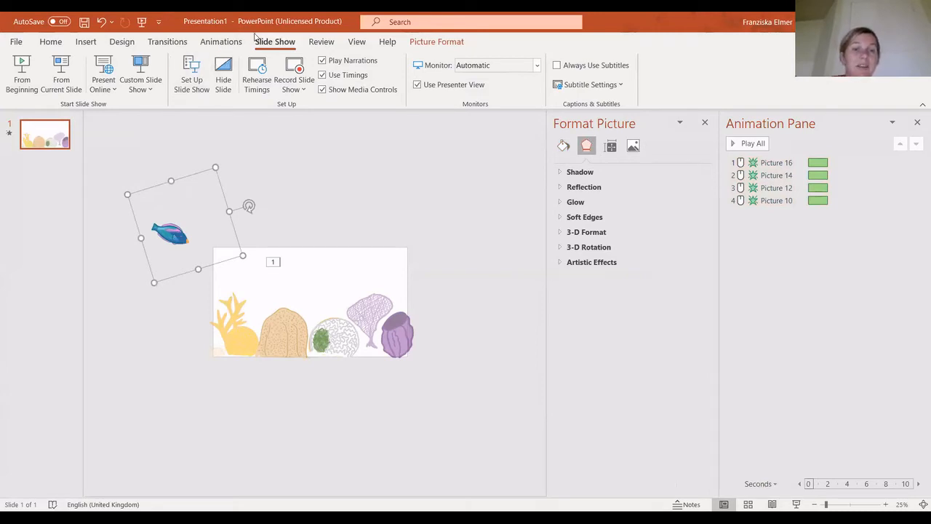
click(234, 46)
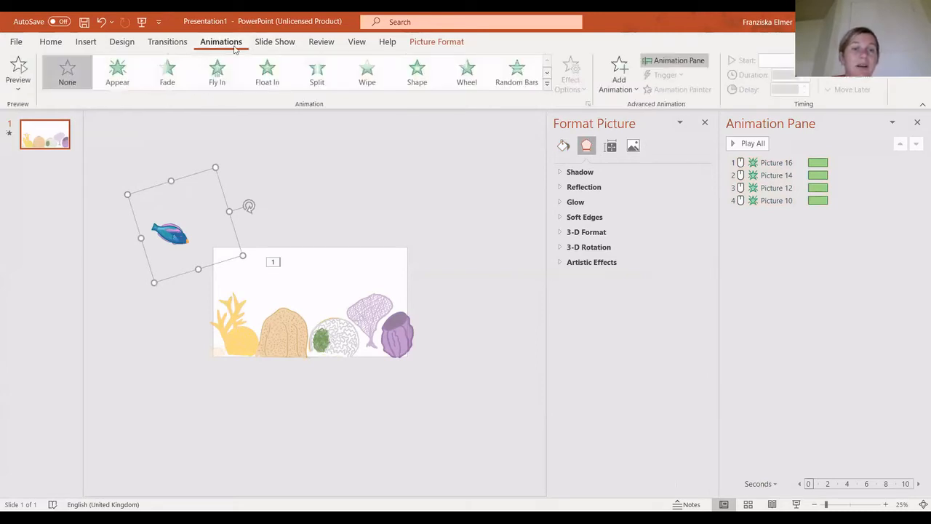
click(546, 84)
scroll(538, 218, down, 1)
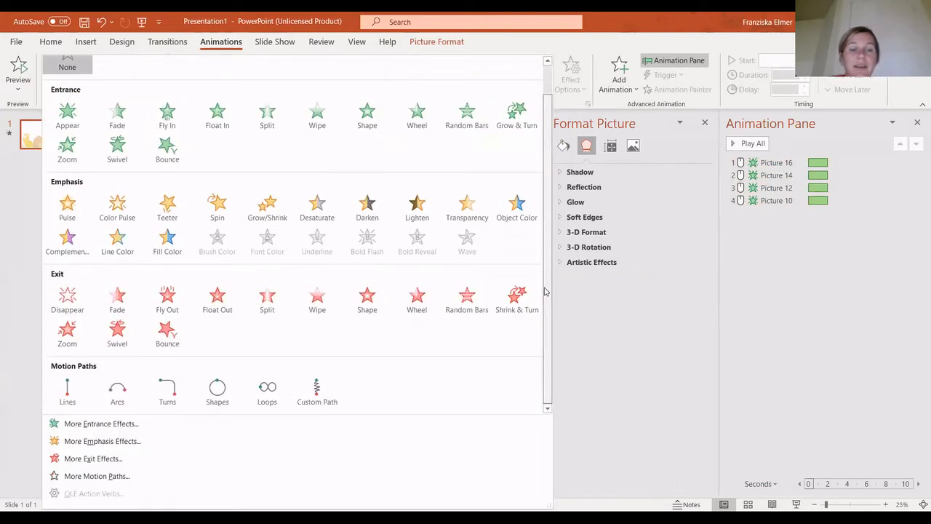
click(323, 395)
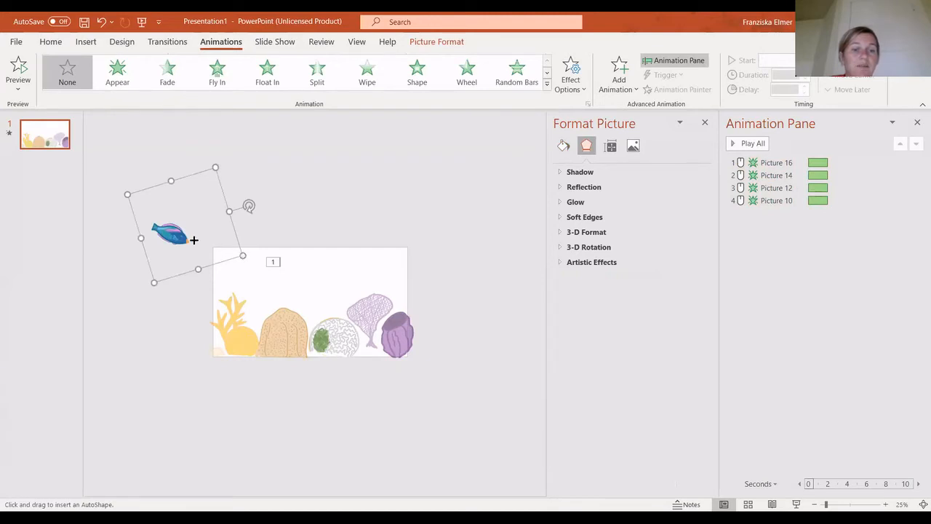
mouse_move(194, 240)
mouse_down()
mouse_move(270, 264)
mouse_move(303, 289)
mouse_up()
mouse_move(319, 334)
mouse_down()
mouse_move(349, 310)
mouse_move(497, 282)
mouse_up()
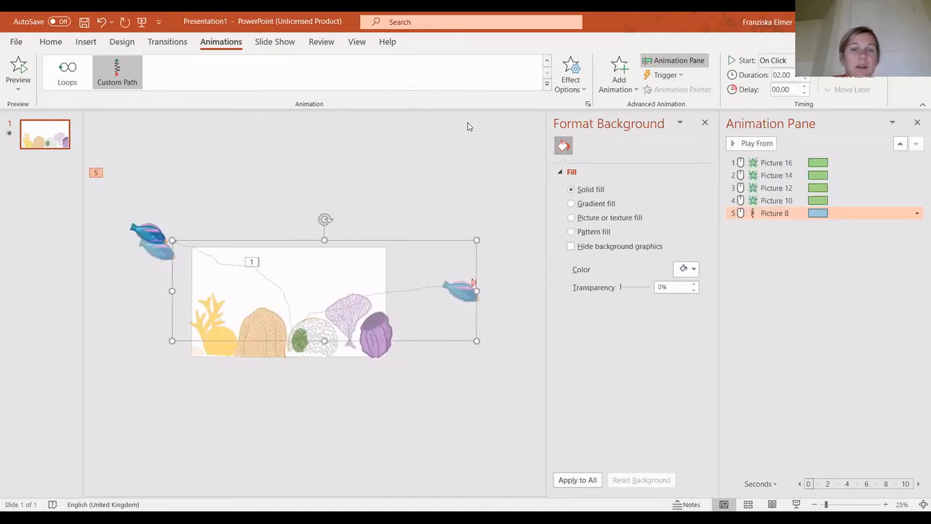
Step: Bring the fish picture to the front of all other objects
click(50, 41)
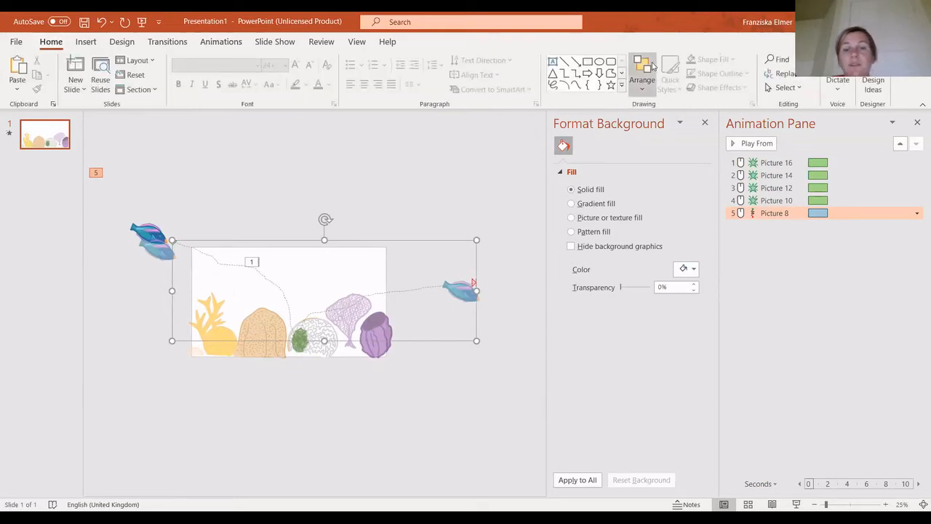
click(644, 70)
click(146, 234)
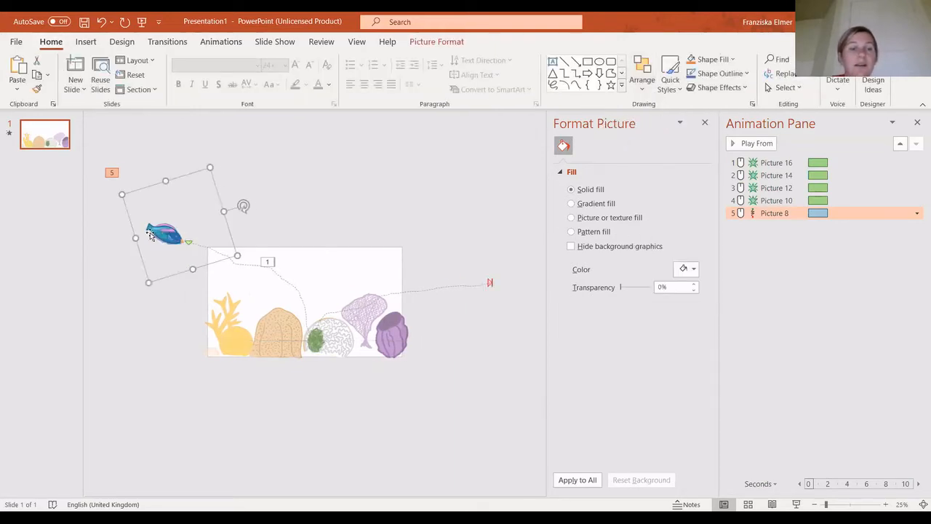
click(642, 73)
click(669, 124)
click(385, 182)
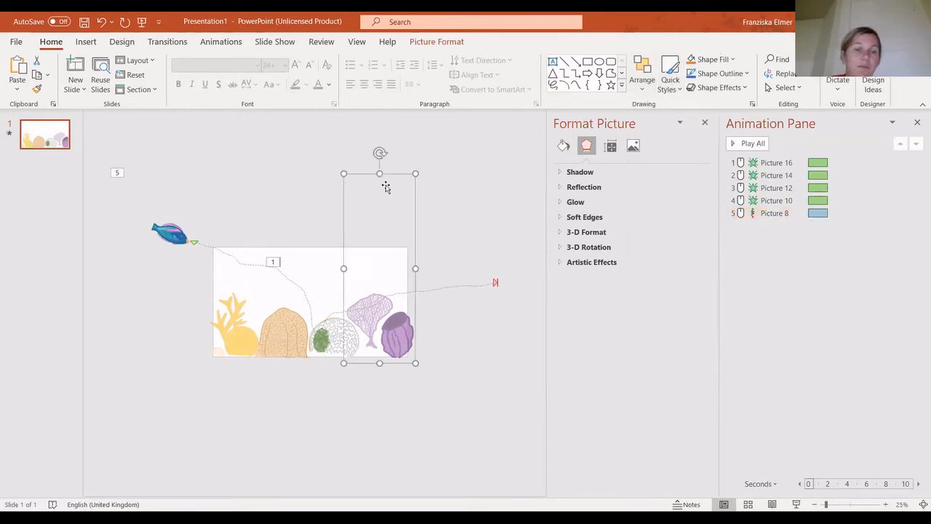
click(169, 234)
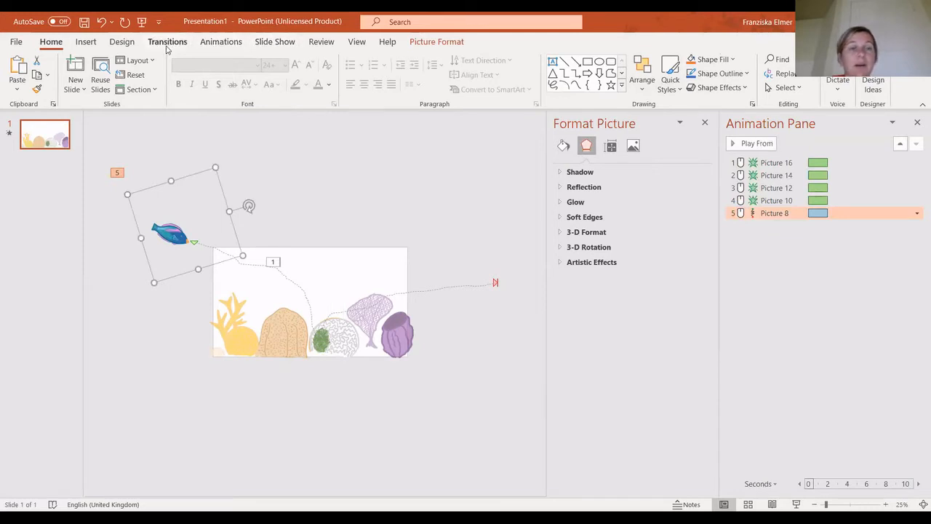
Step: Play the slide show from the current slide to check the fish's swim path, and return to editing
click(280, 45)
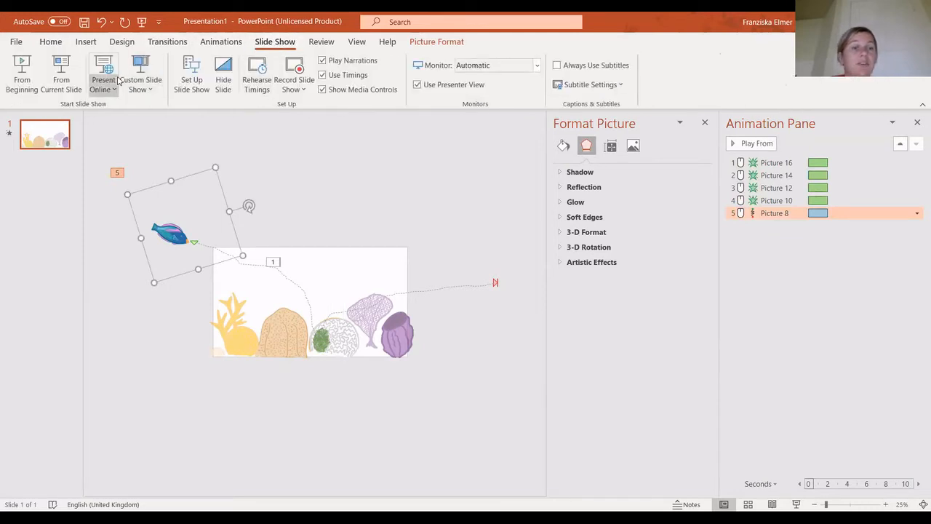
click(69, 72)
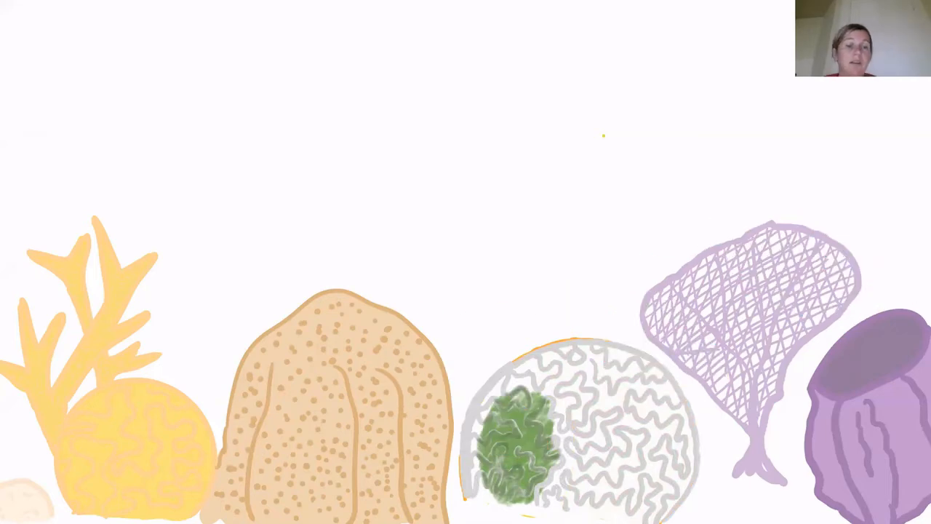
key(Escape)
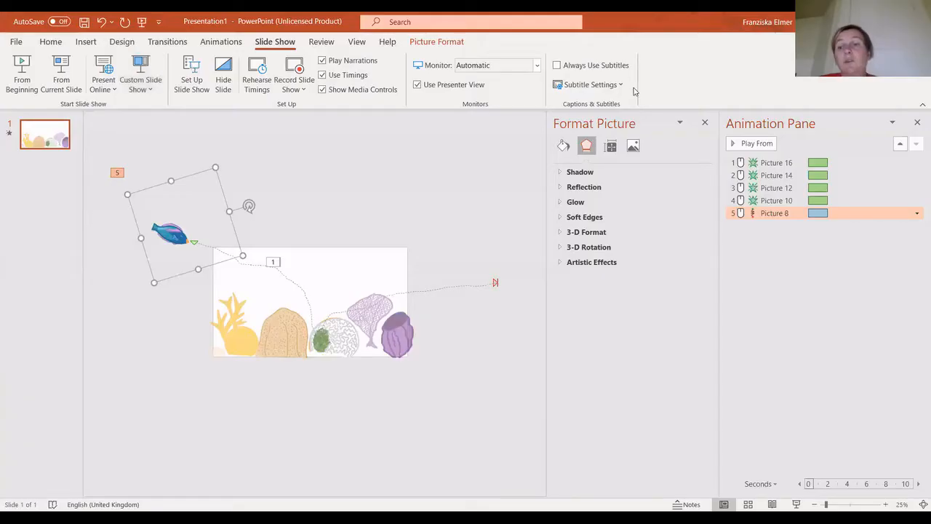
Step: Set the fish's motion path timing to a duration of 5 seconds (Very Slow) with a 1-second delay
click(917, 213)
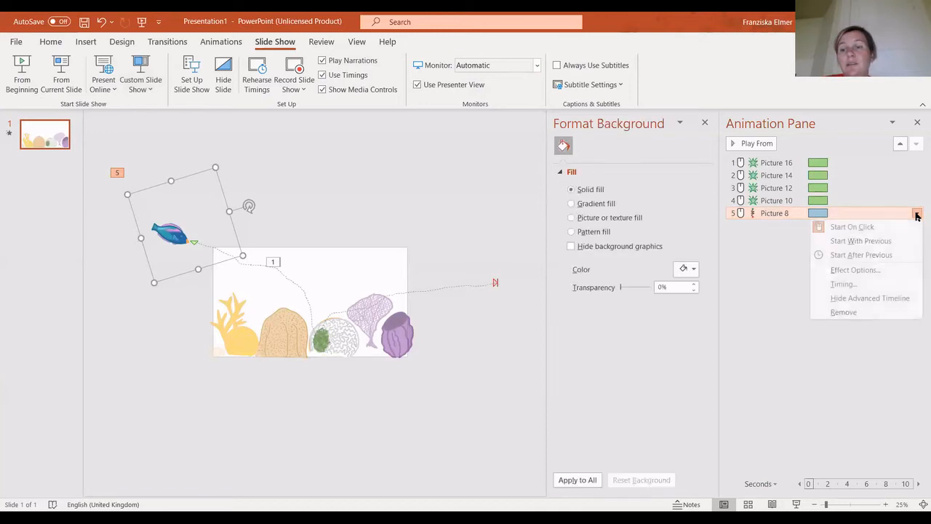
click(877, 283)
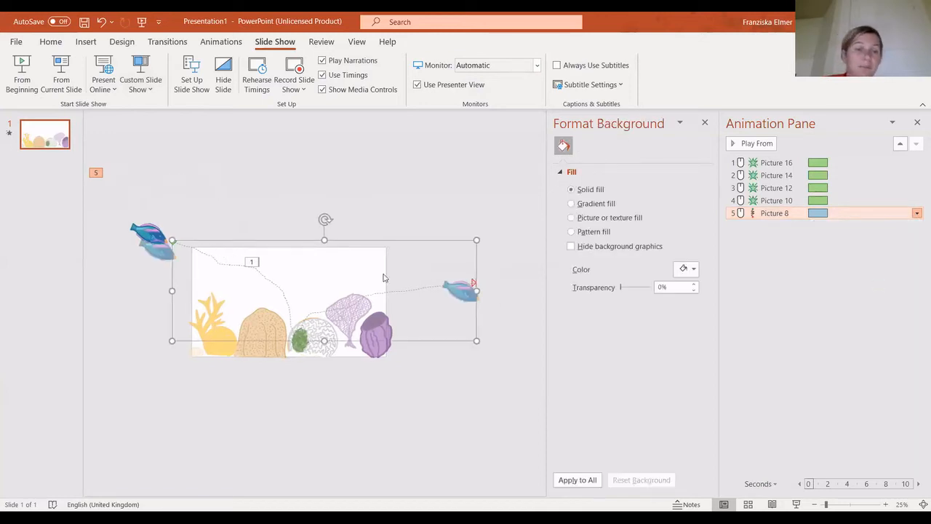
click(272, 209)
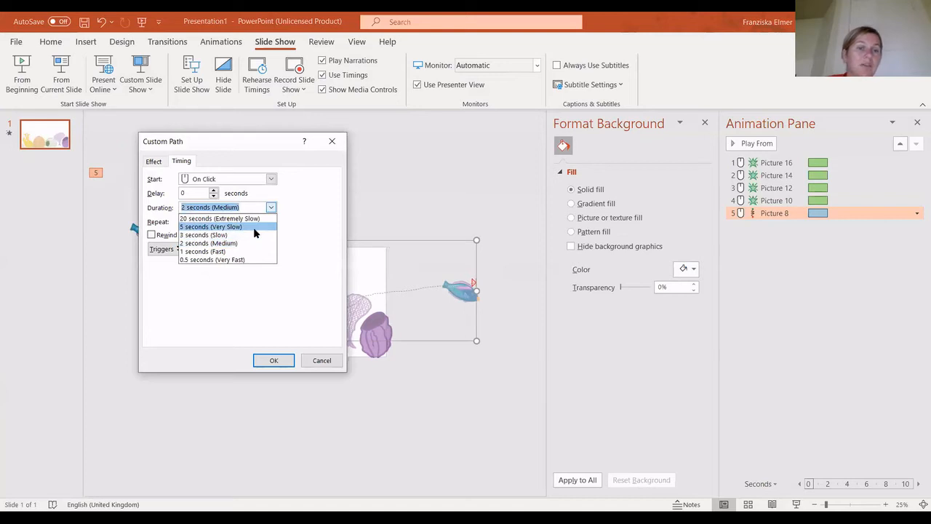
click(254, 228)
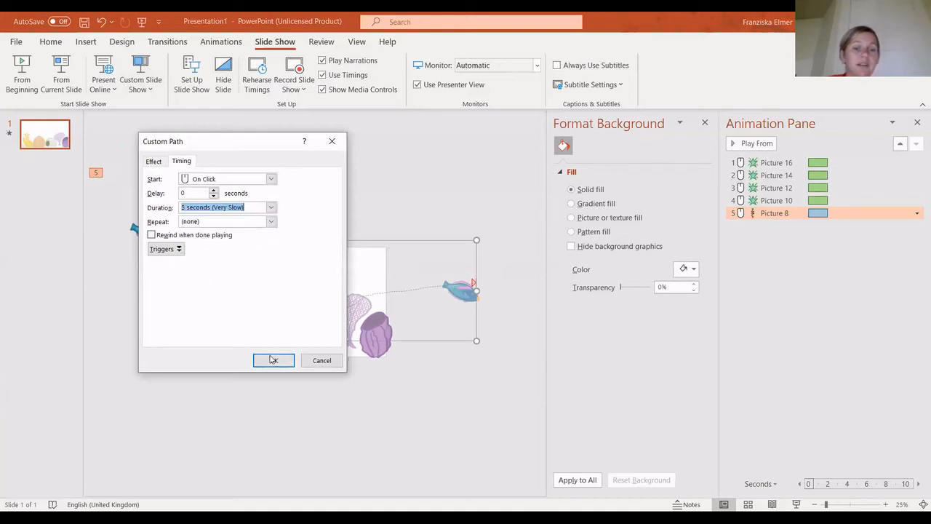
click(214, 191)
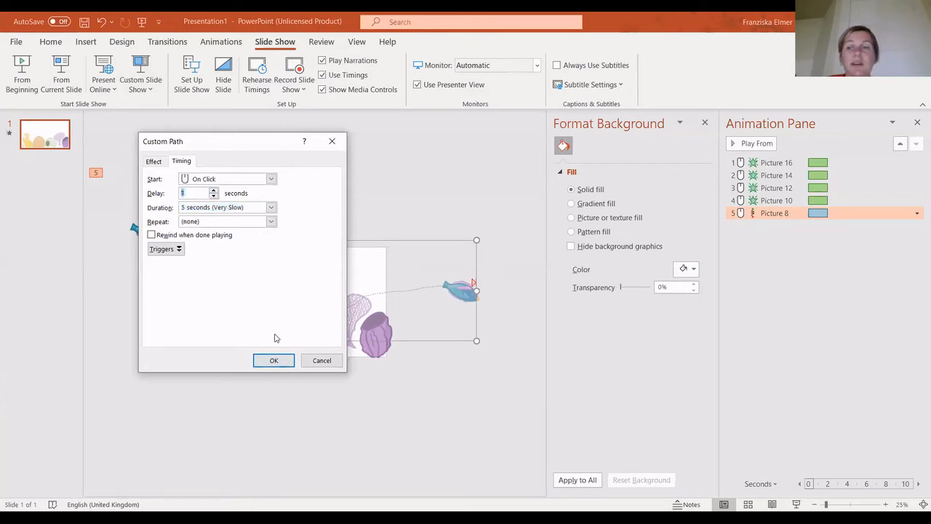
click(273, 360)
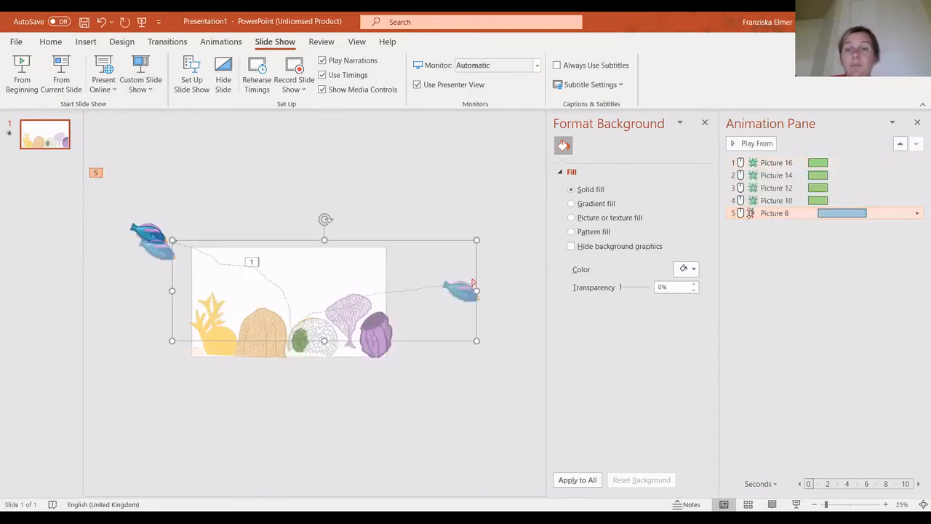
Step: Make the fish's motion path start with the previous animation, delayed by 0.5 seconds
click(917, 213)
click(862, 242)
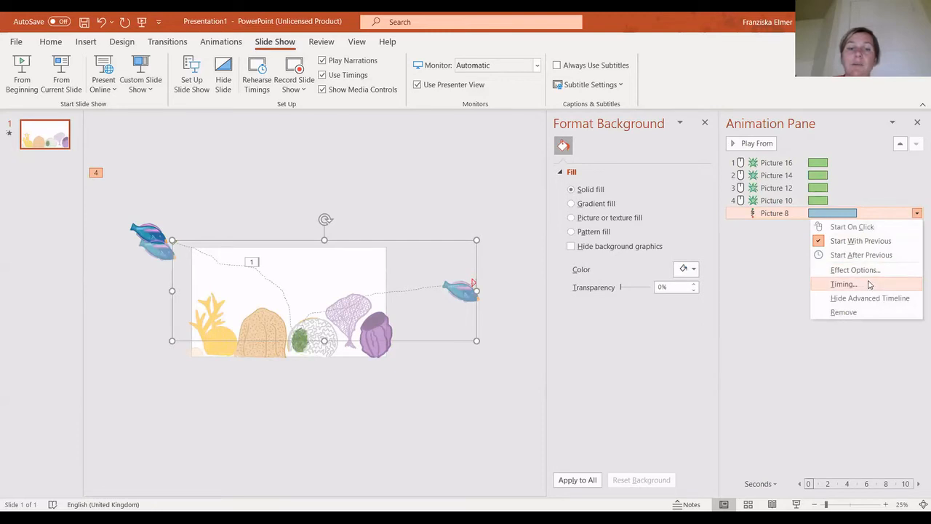
click(868, 283)
click(214, 190)
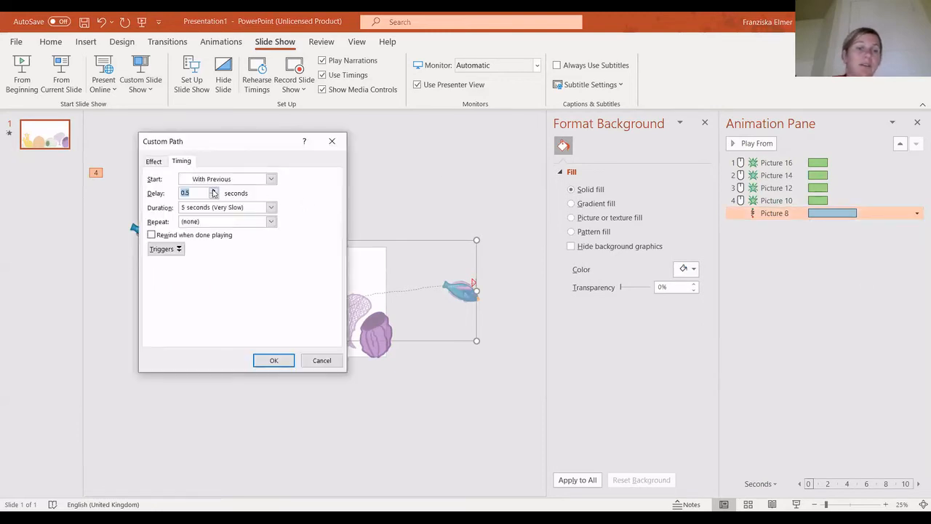
click(274, 361)
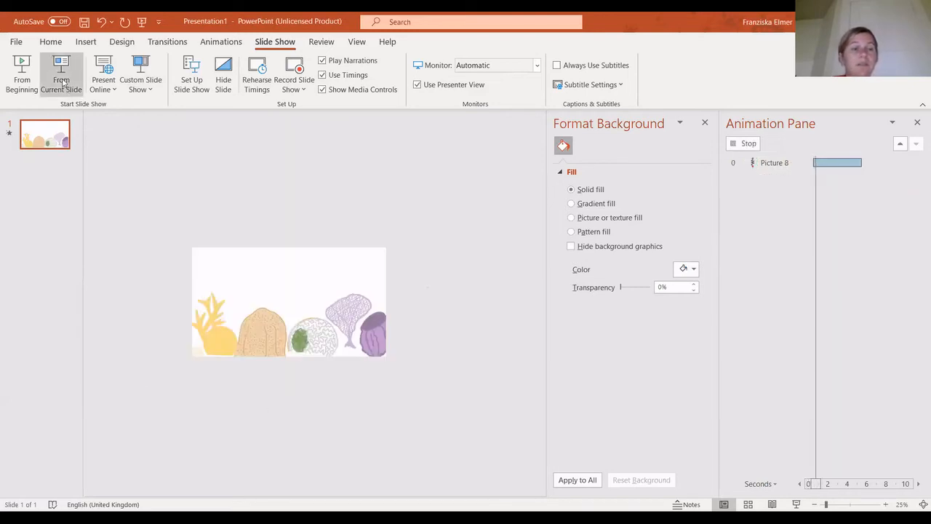
Step: Play the slide show from the current slide to check the fish's new timing, and return to editing
click(62, 85)
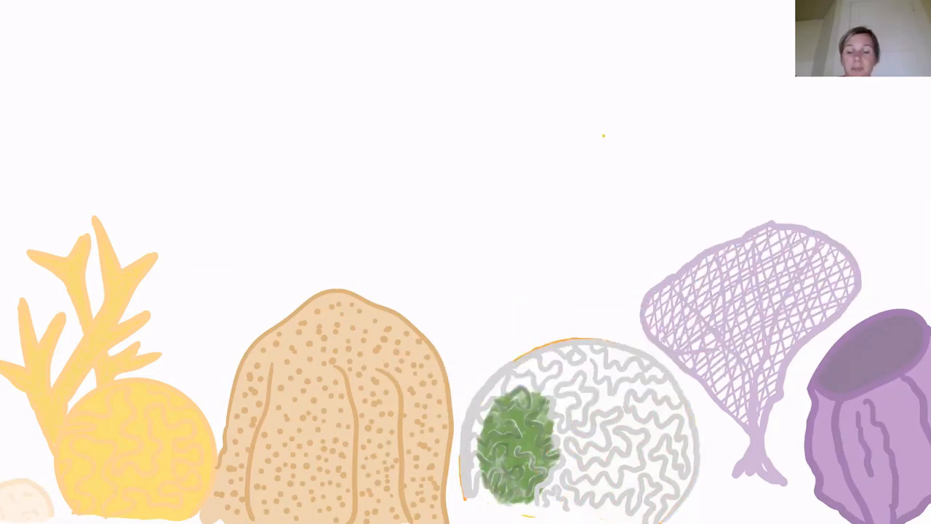
key(Right)
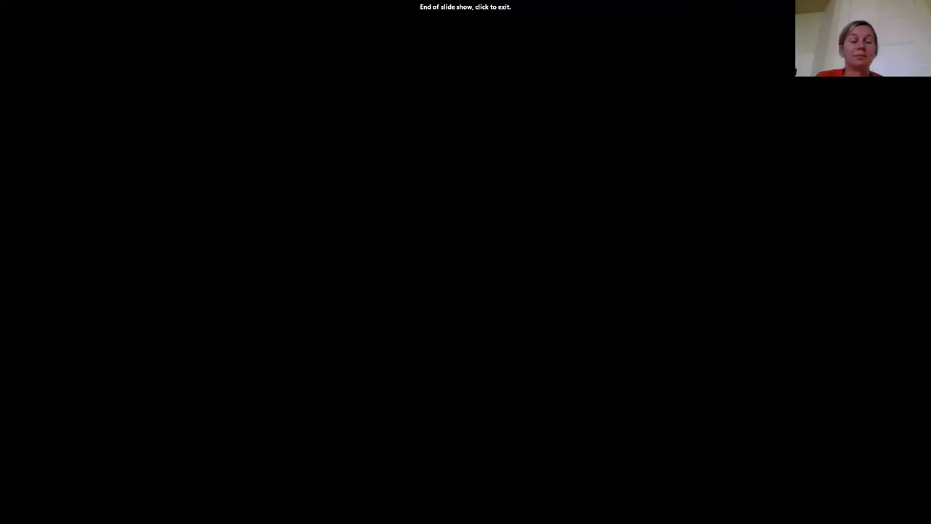
right_click(463, 258)
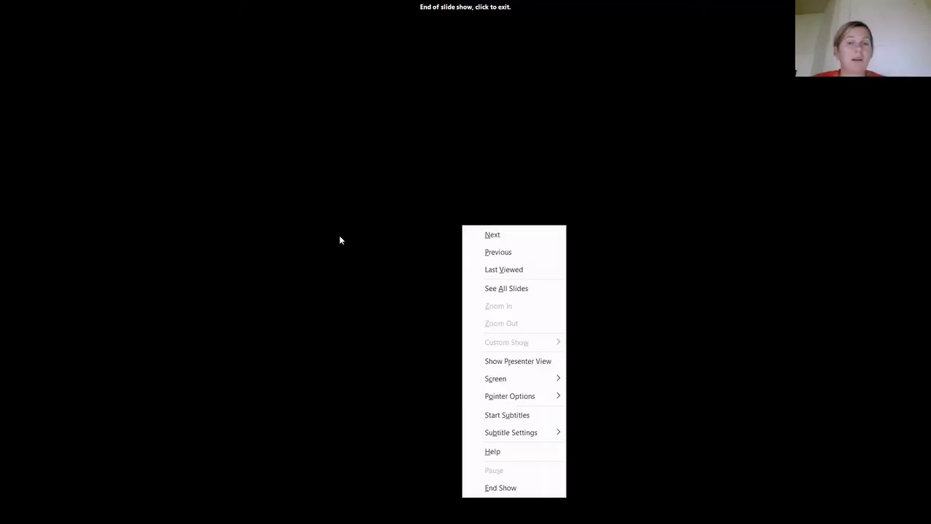
click(340, 238)
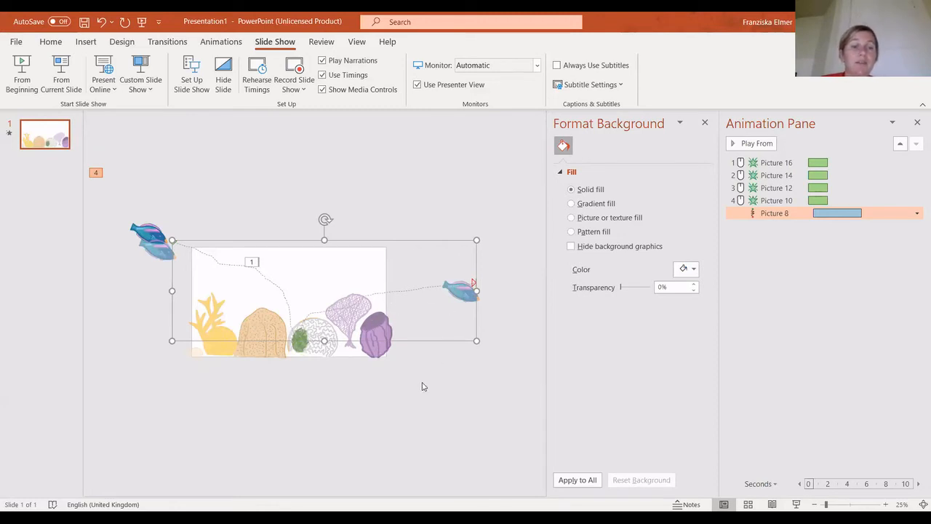
Step: Copy the coral reef slide and paste the duplicate directly after it as slide 2
click(478, 380)
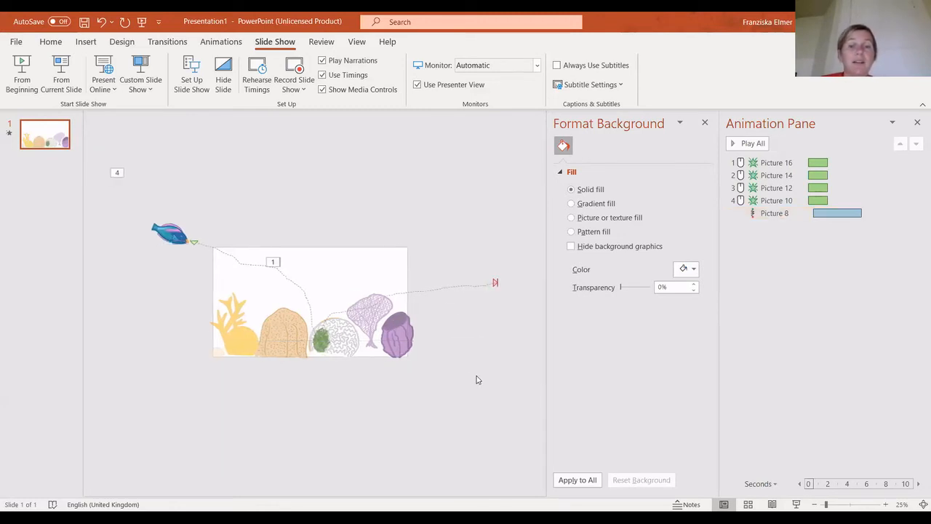
click(50, 135)
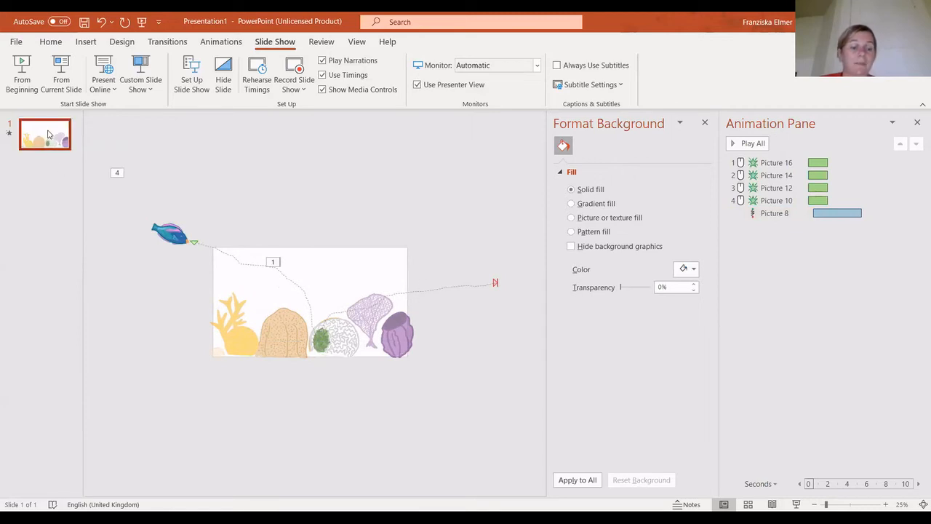
click(46, 179)
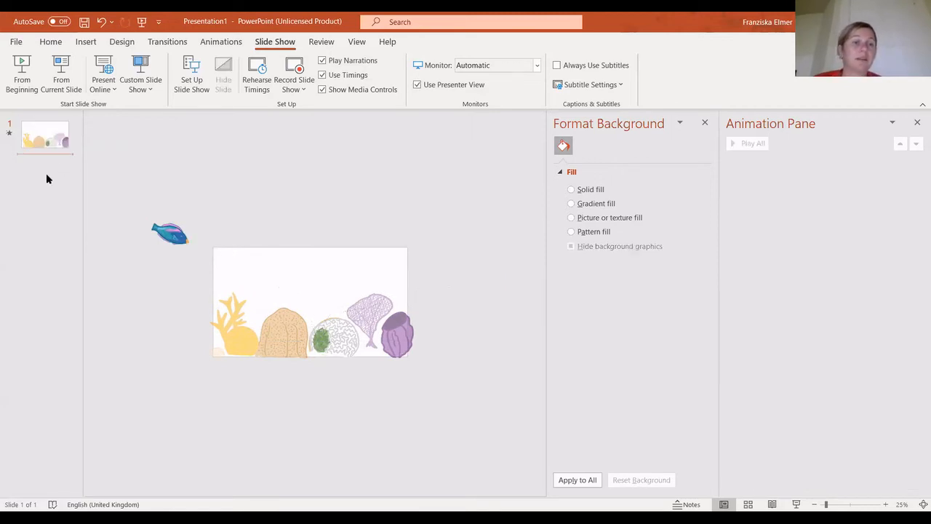
key(ctrl+v)
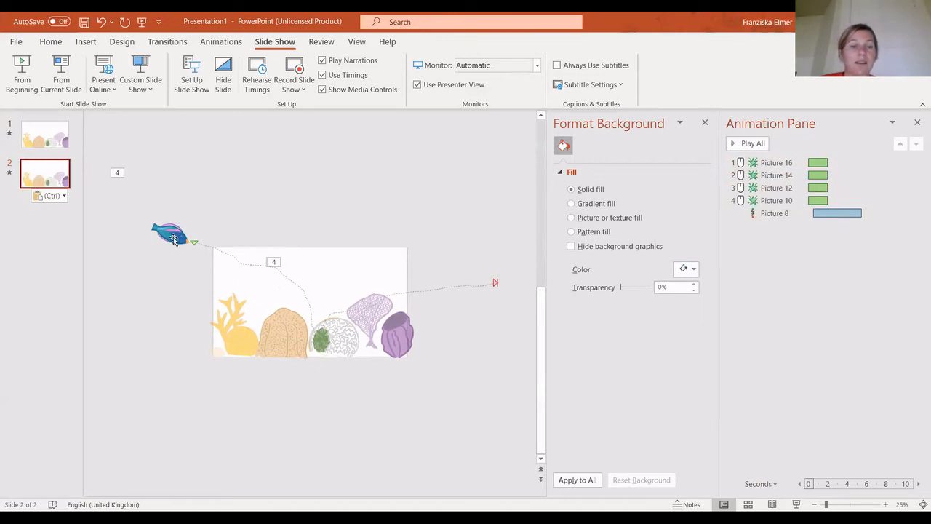
Step: On slide 2, move the fish onto the slide above the tan dotted coral and delete its motion path
drag(170, 233, 273, 292)
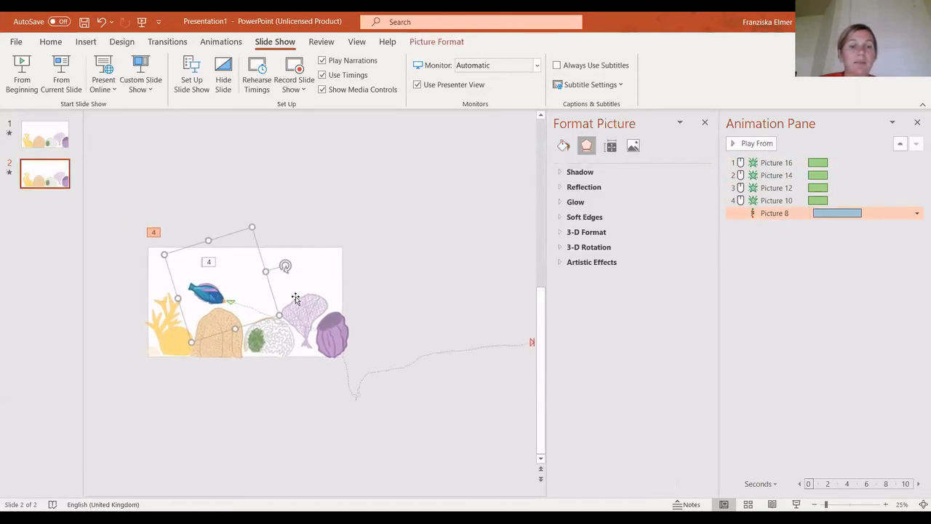
click(376, 378)
click(355, 395)
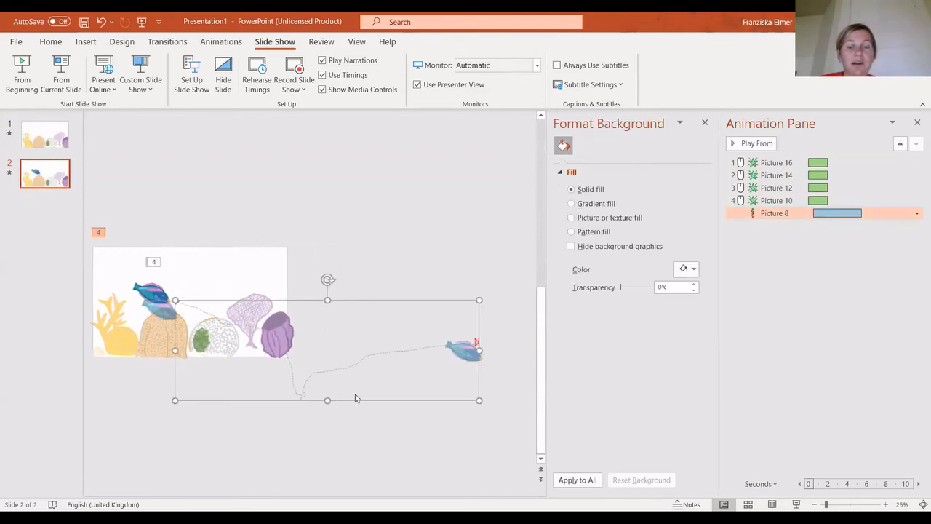
key(Delete)
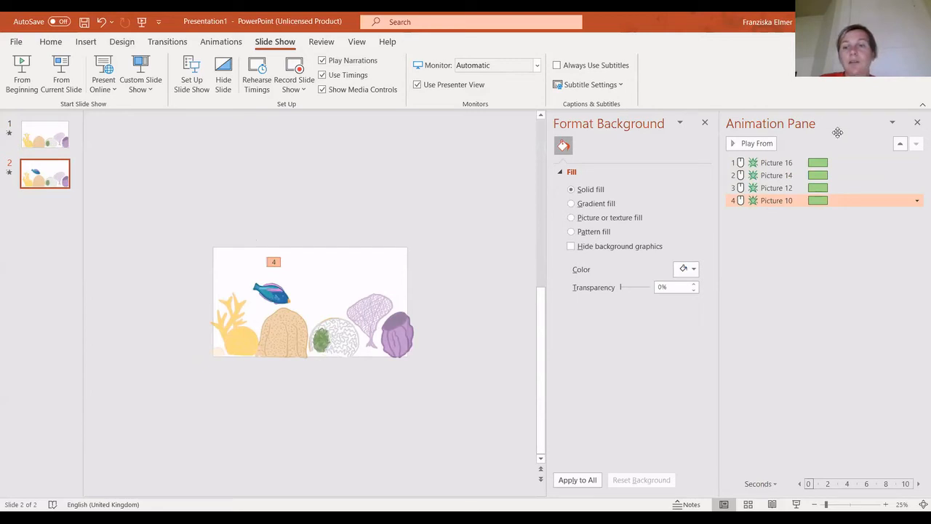
Step: Delete all the remaining coral entrance animations from slide 2
click(828, 164)
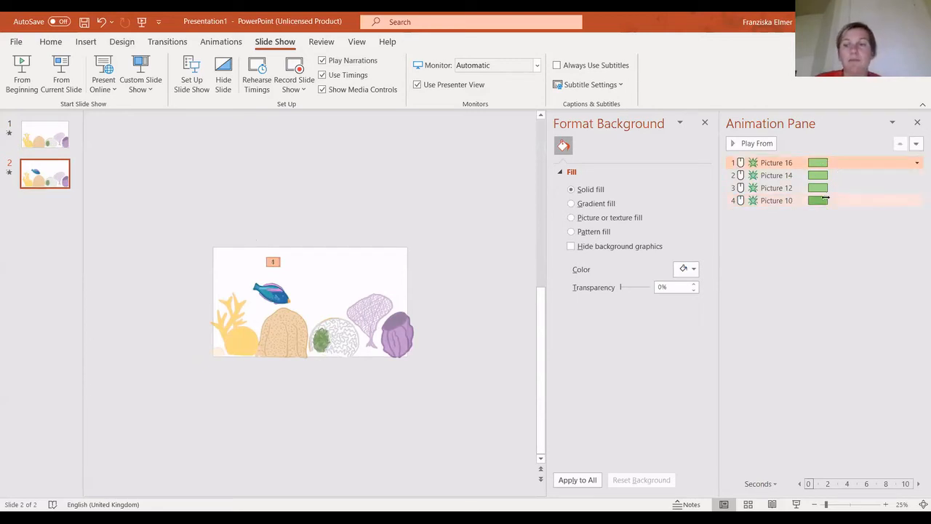
click(822, 198)
click(818, 164)
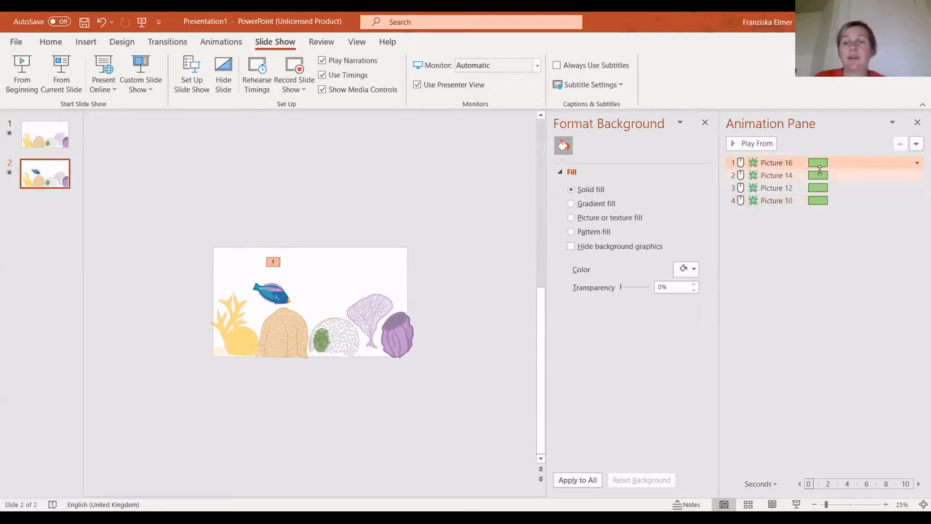
key(Delete)
key(Delete)
key(Delete)
key(Delete)
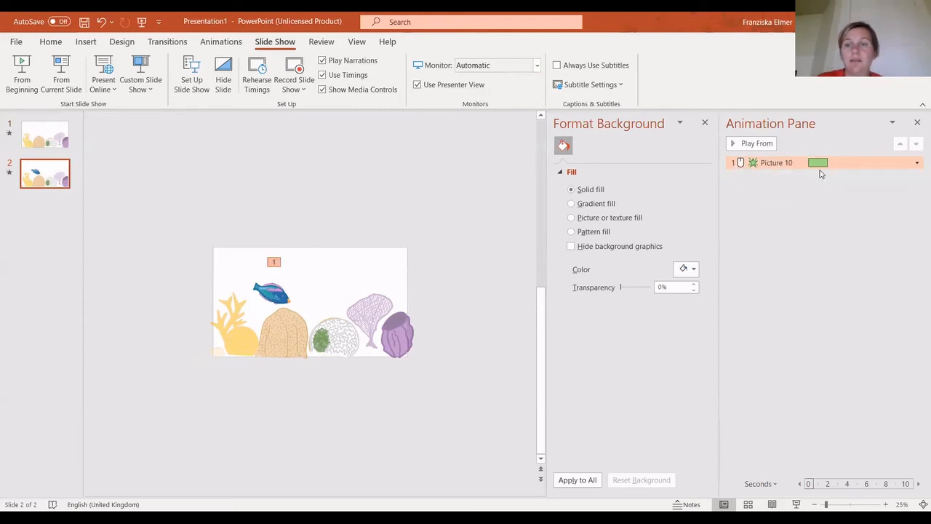
Step: Apply the Spin emphasis animation to the fish on slide 2
click(278, 310)
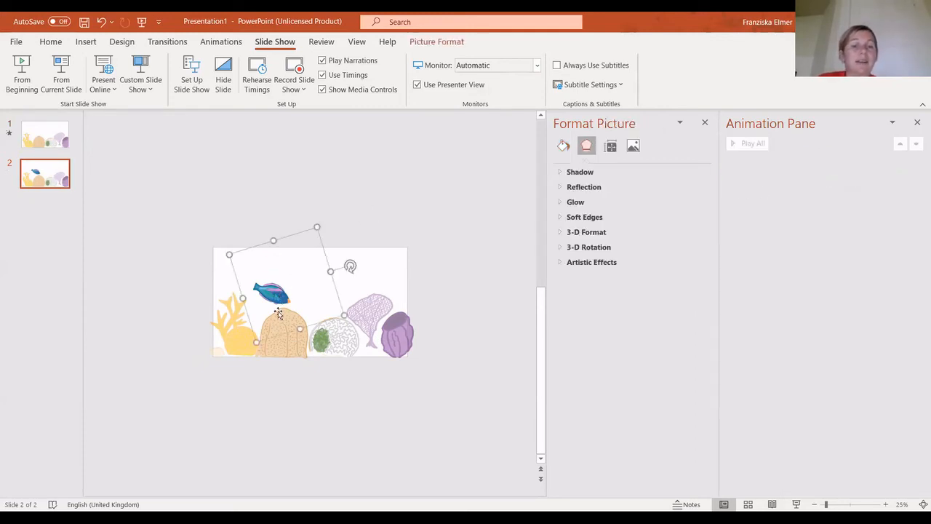
click(230, 43)
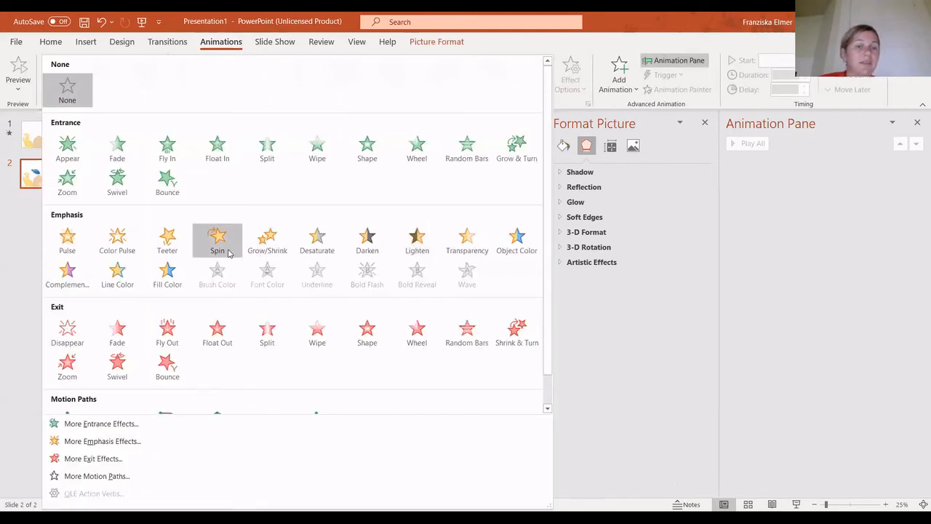
click(216, 246)
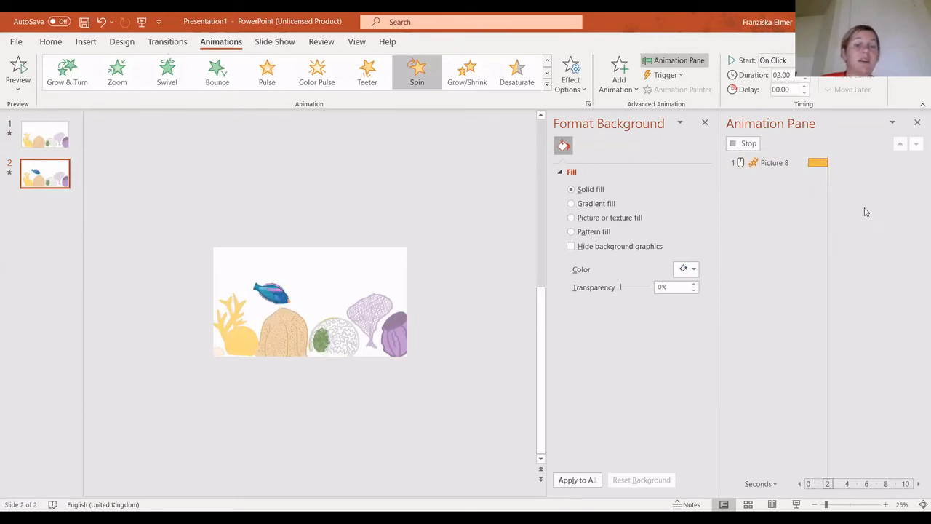
Step: Close the Format Background pane and select the fish on slide 2
click(705, 124)
scroll(430, 311, up, 5)
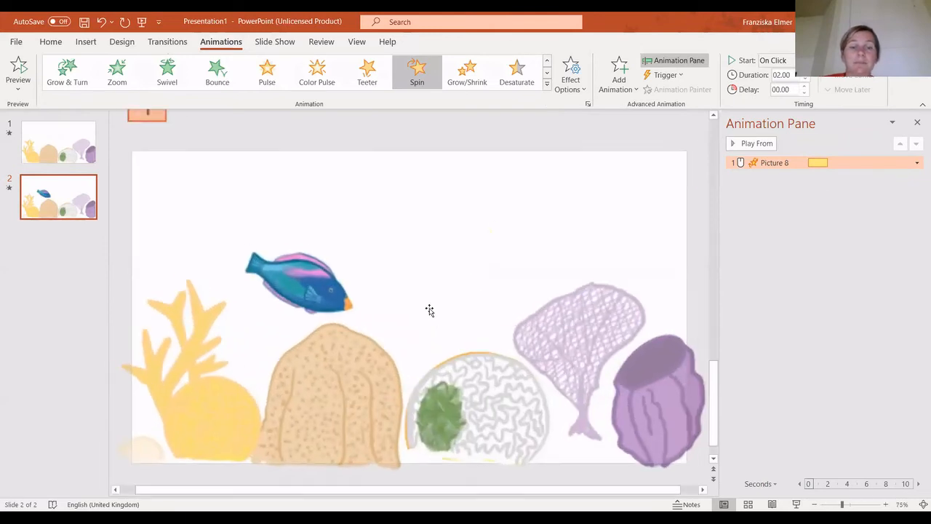
click(429, 310)
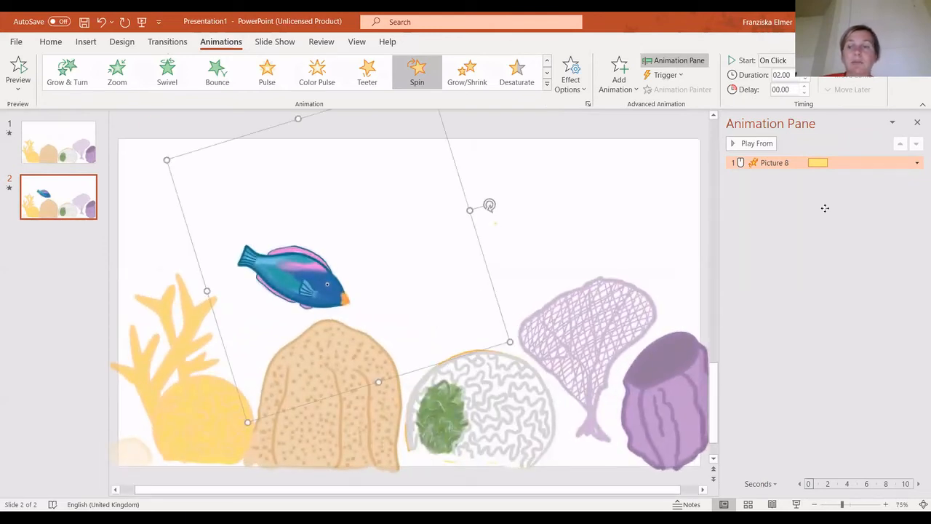
click(913, 190)
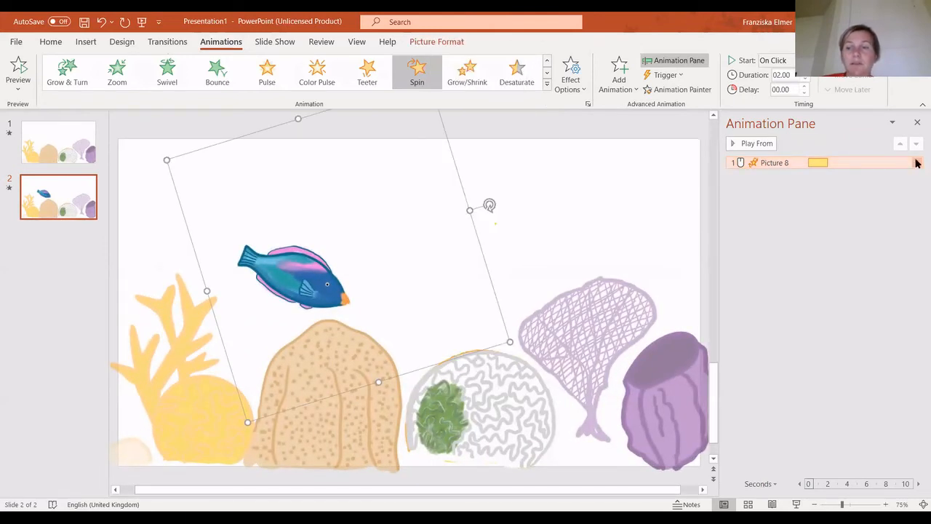
Step: Change the direction of the fish's Spin animation to Counterclockwise in its effect options
click(917, 163)
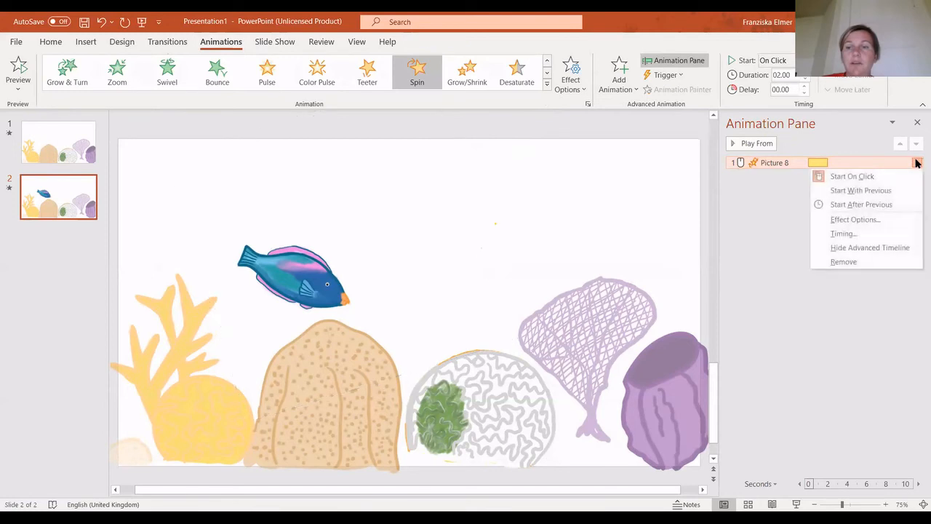
click(858, 220)
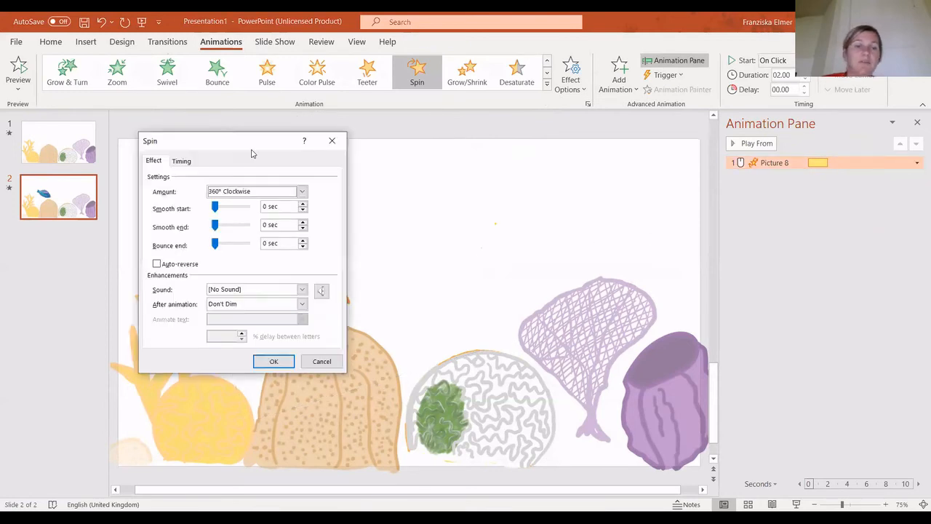
drag(246, 142, 546, 154)
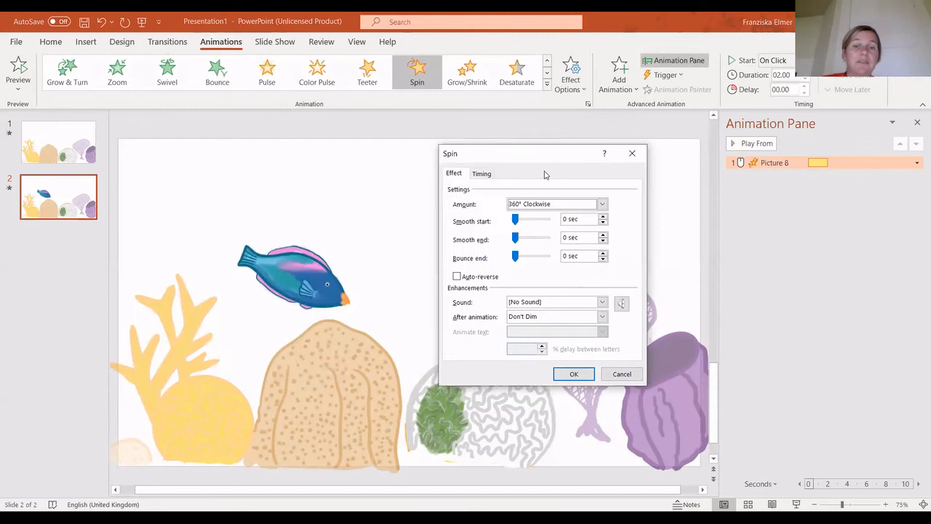
click(603, 205)
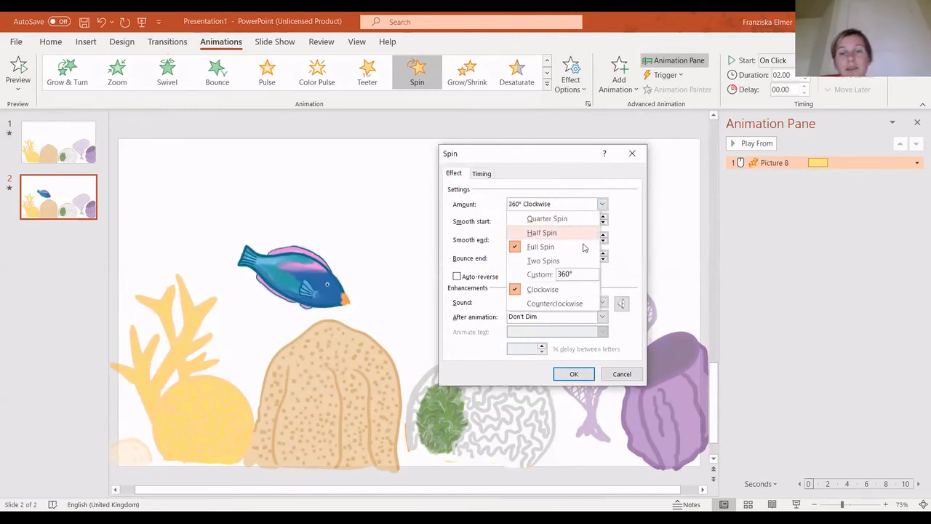
click(568, 275)
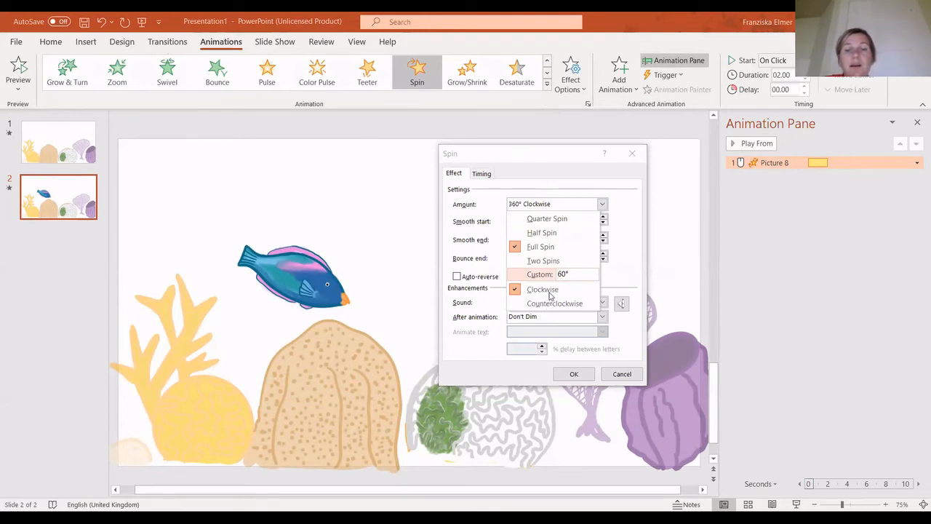
click(546, 305)
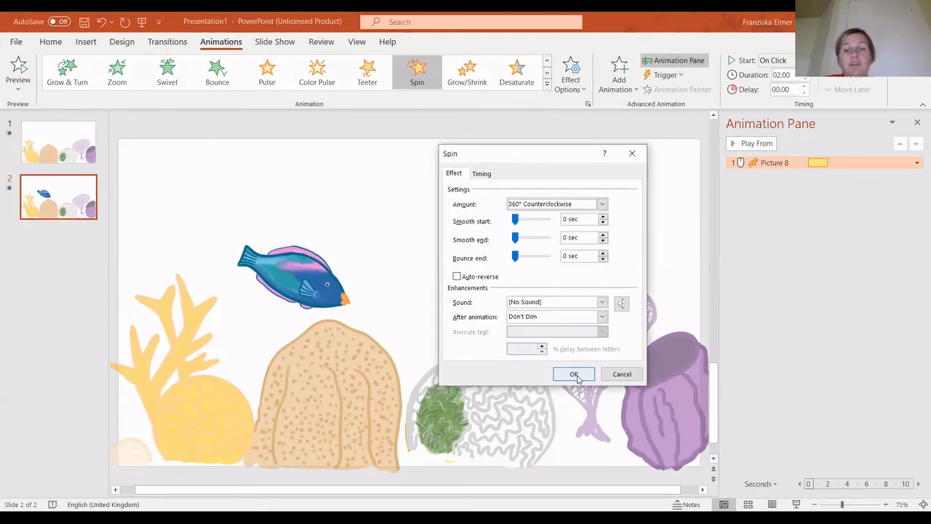
click(575, 375)
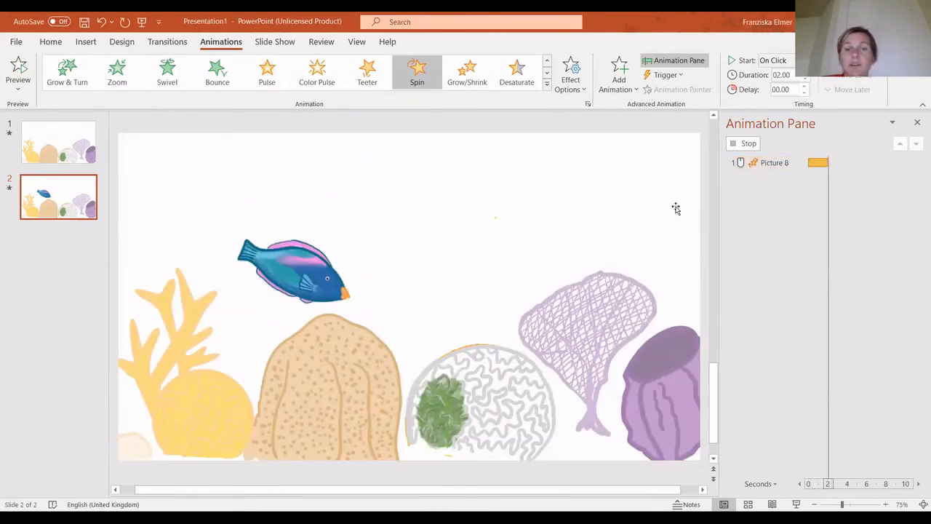
Step: Set the amount of the fish's Spin animation to a custom angle of 60°
click(917, 162)
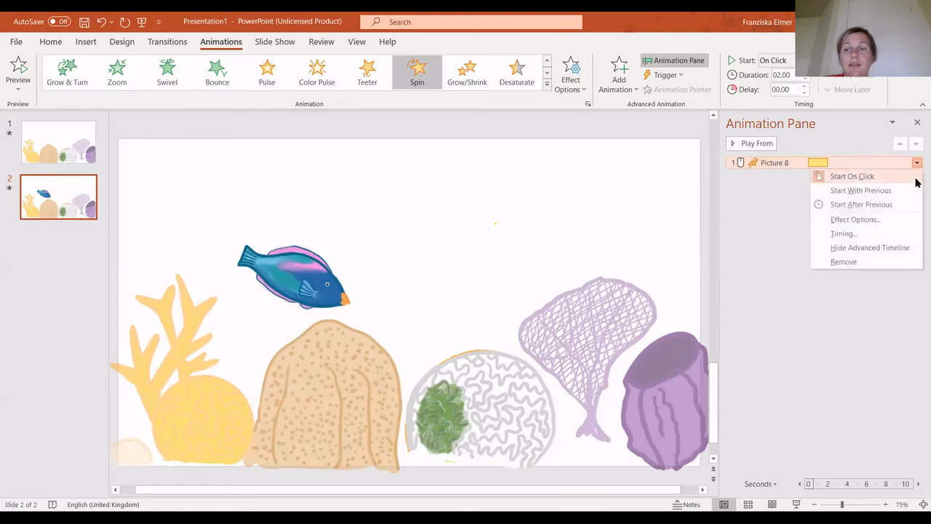
click(855, 220)
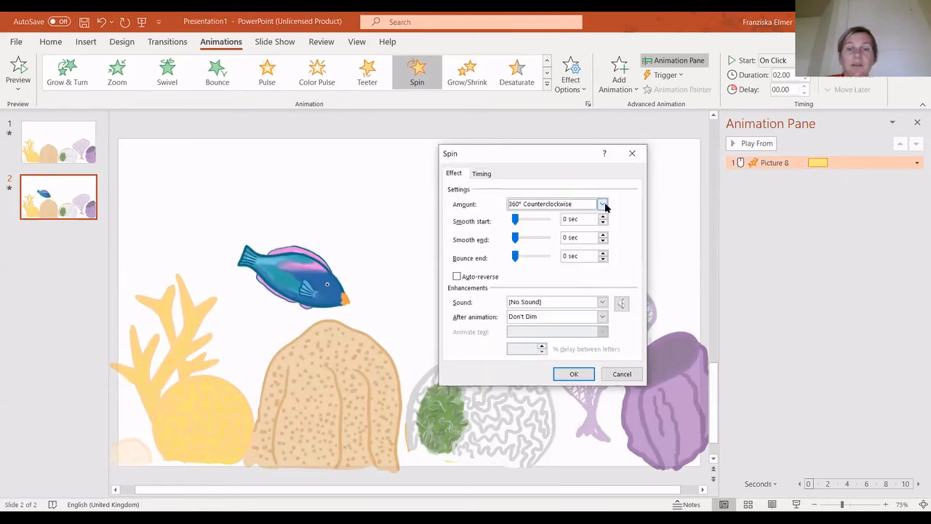
click(603, 204)
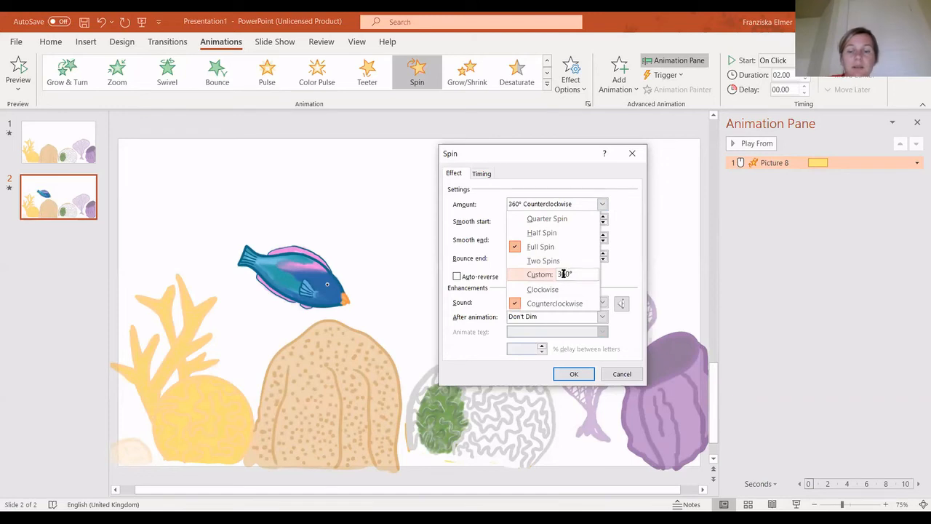
click(562, 274)
key(BackSpace)
key(Return)
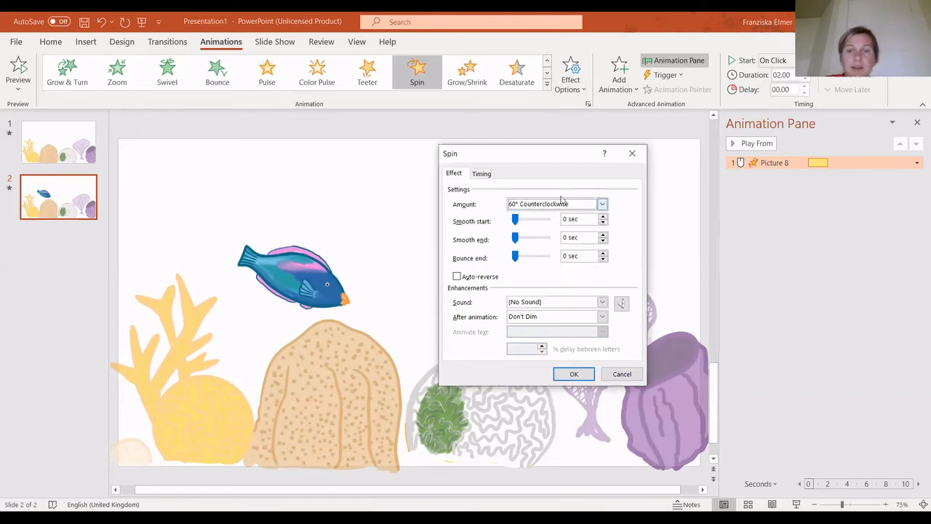
click(575, 375)
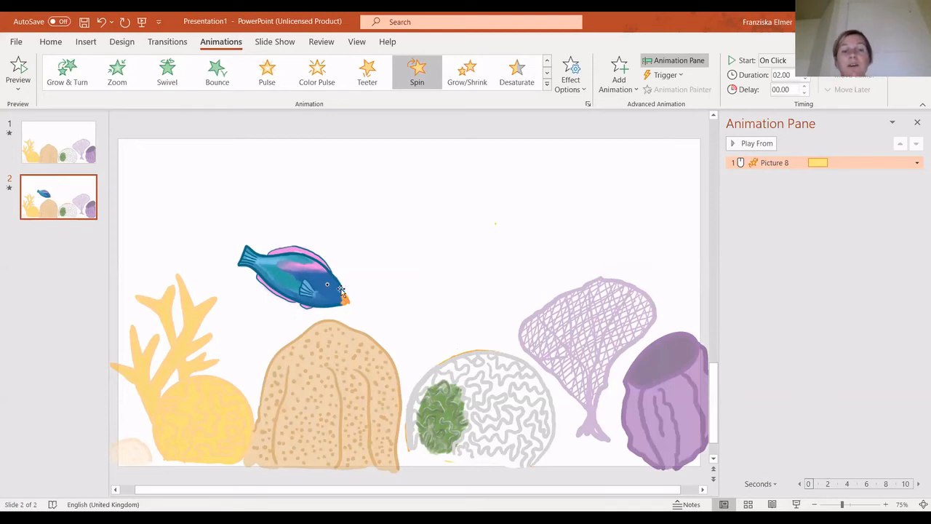
Step: Select the fish picture above the tan dotted coral on slide 2
click(317, 275)
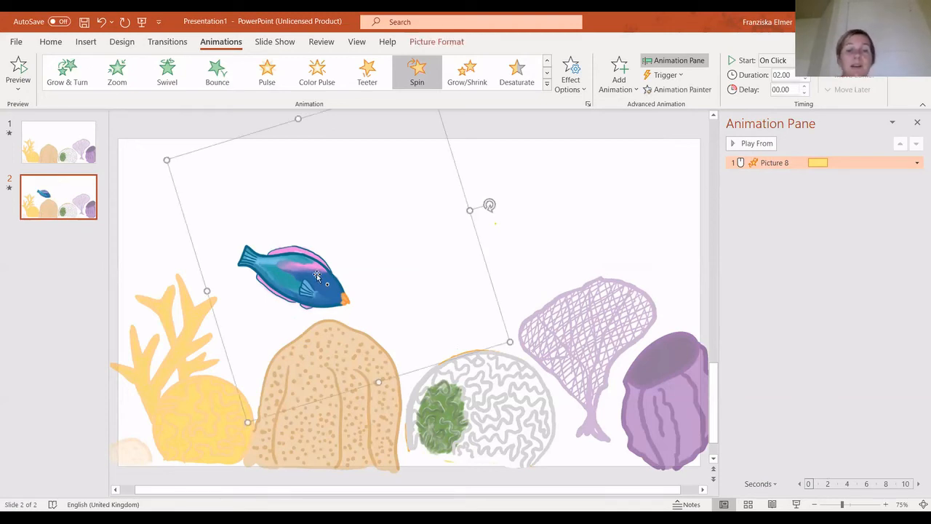